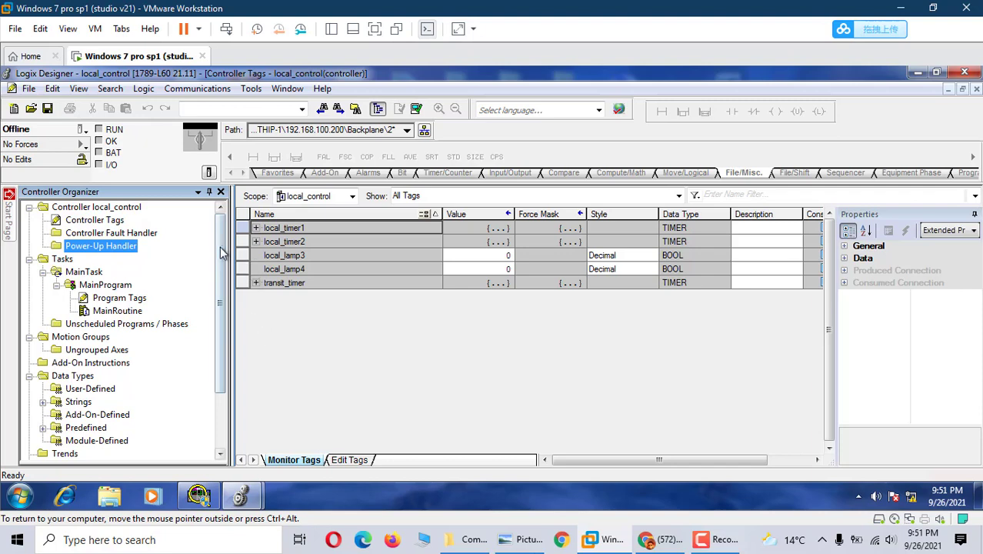
Open the MainRoutine ladder logic of MainProgram in the local_control project
mouse_move(222, 243)
left_mouse_down()
mouse_move(218, 292)
mouse_move(221, 235)
left_mouse_up()
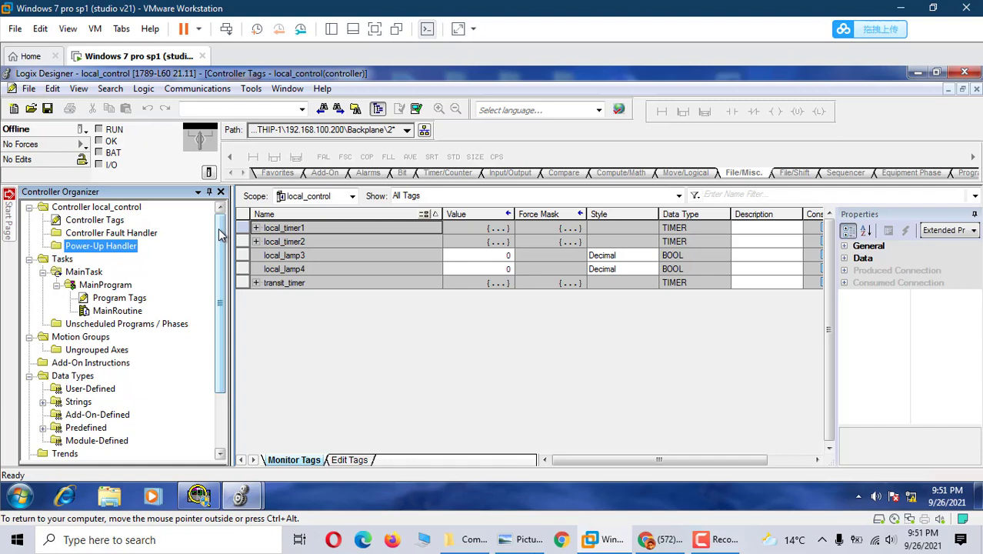
mouse_move(221, 235)
left_mouse_down()
mouse_move(220, 306)
mouse_move(217, 228)
left_mouse_up()
mouse_move(241, 496)
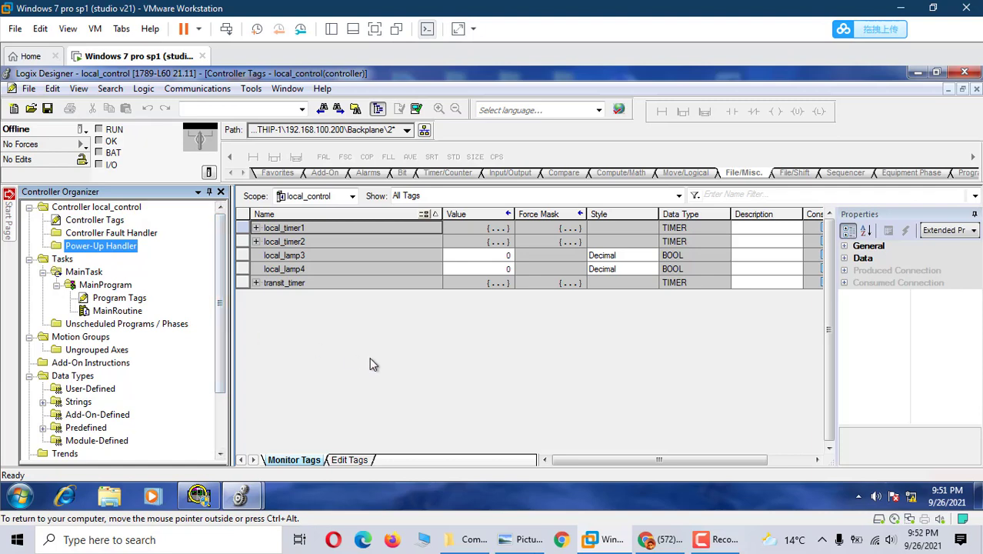
double_click(125, 312)
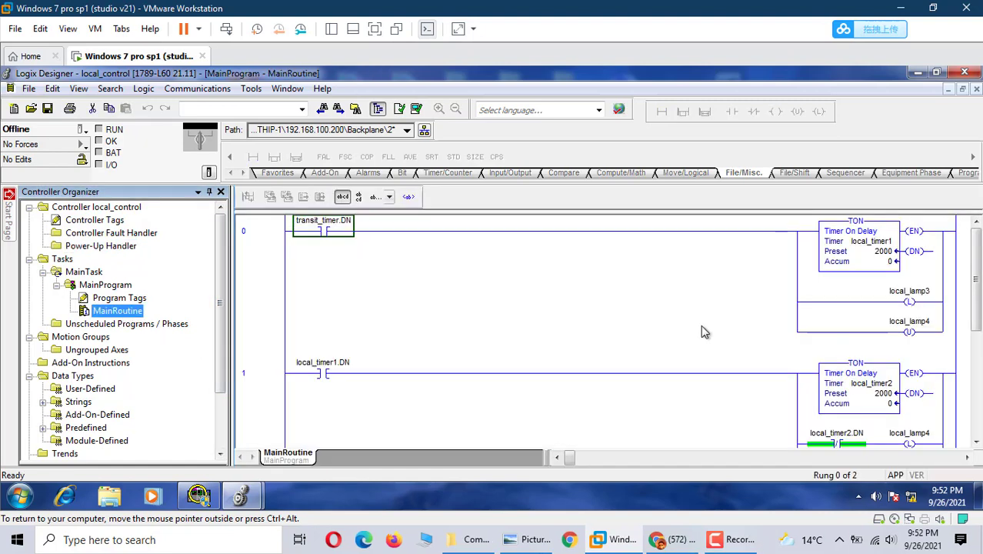
Examine the timer and lamp rungs in MainRoutine and the modules listed under I/O Configuration
scroll(702, 326, "down", 1)
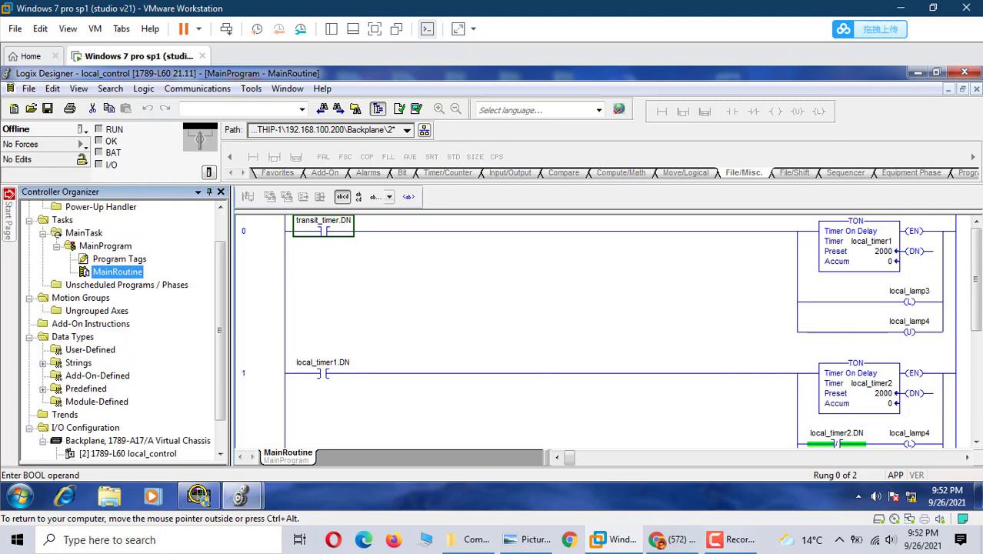
mouse_move(977, 281)
left_mouse_down()
mouse_move(976, 332)
mouse_move(977, 270)
left_mouse_up()
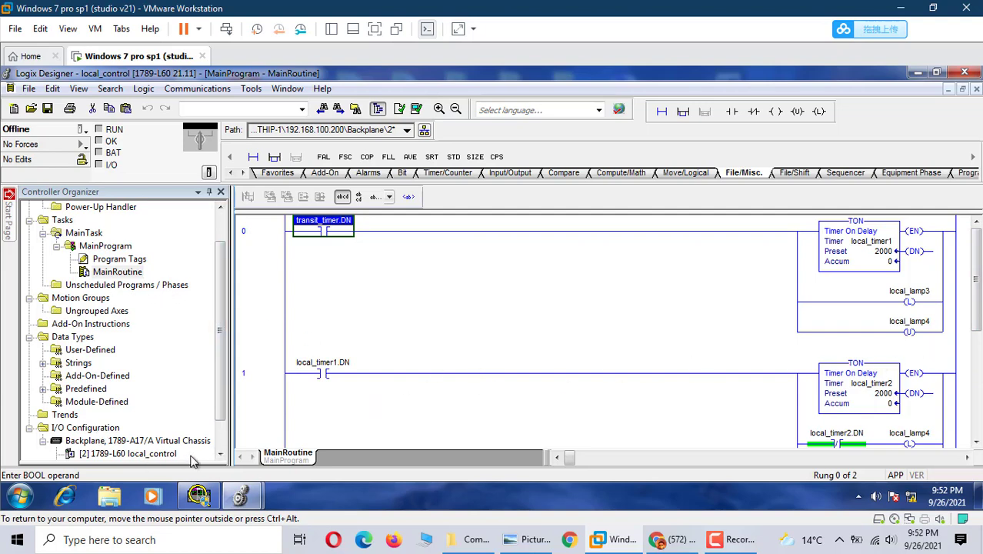
scroll(227, 454, "down", 1)
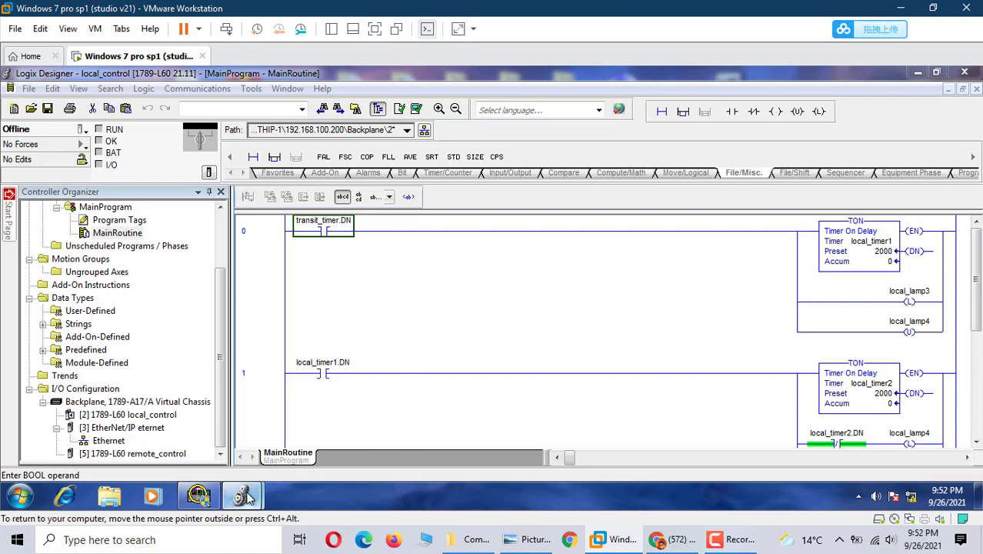
left_click(324, 444)
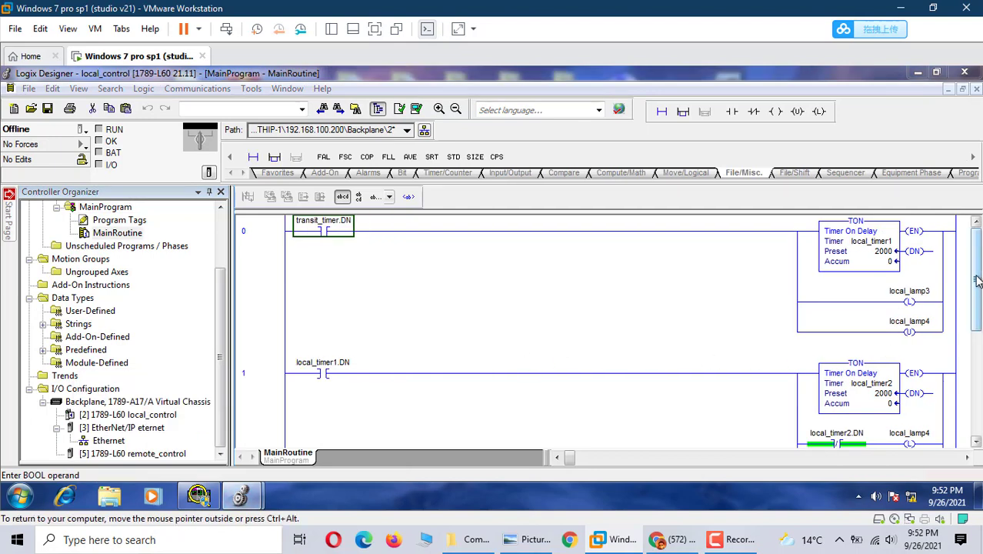
left_click(975, 308)
left_click_drag(974, 304, 977, 277)
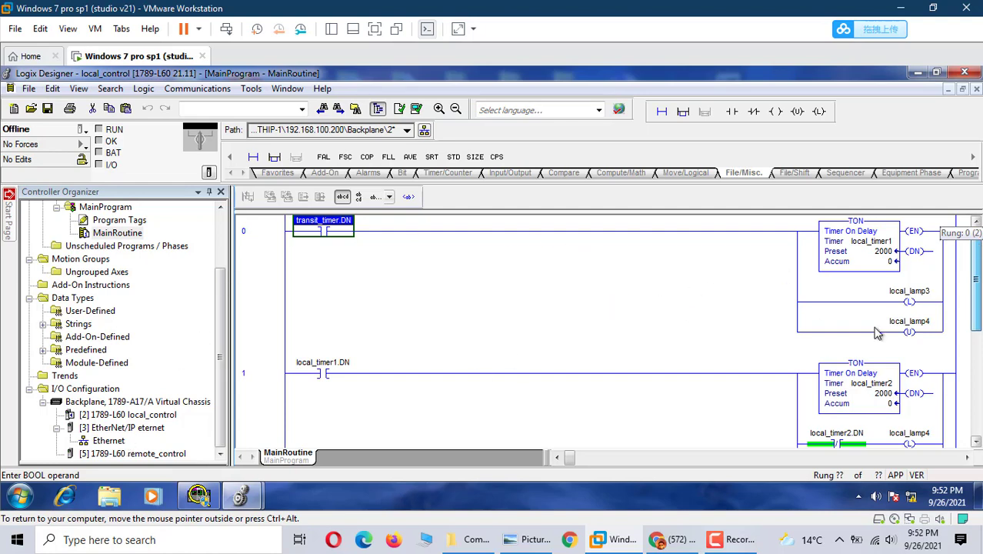
scroll(885, 330, "down", 1)
scroll(908, 331, "up", 1)
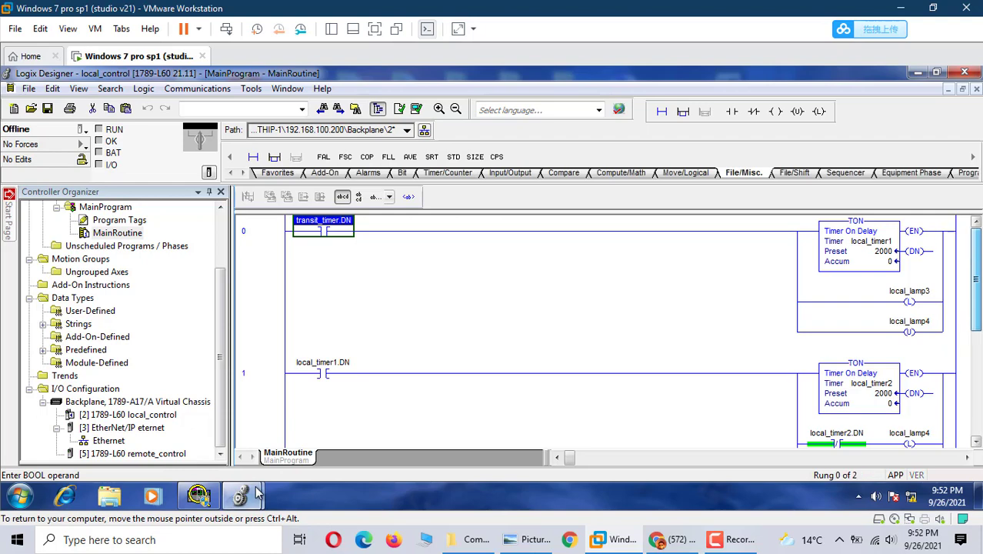
mouse_move(242, 494)
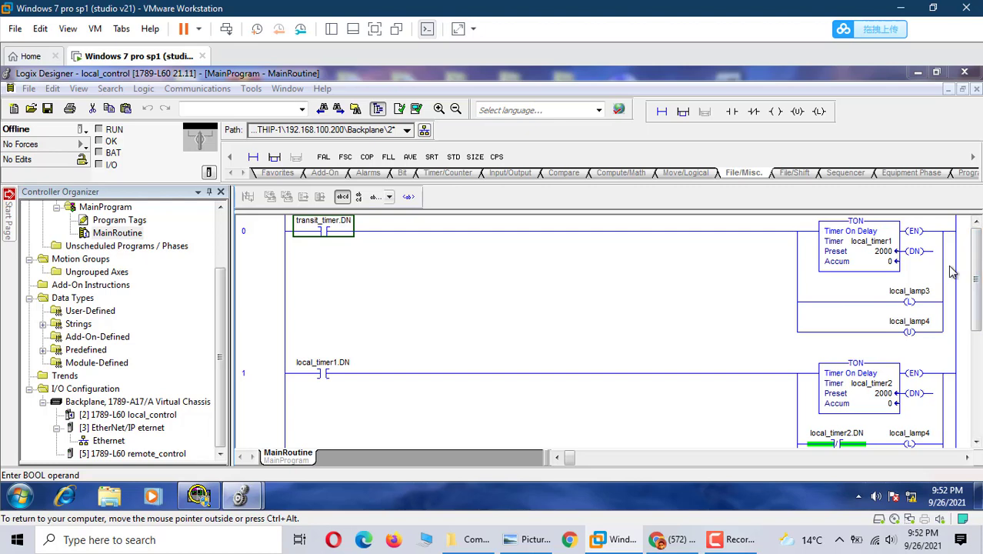
left_click(978, 277)
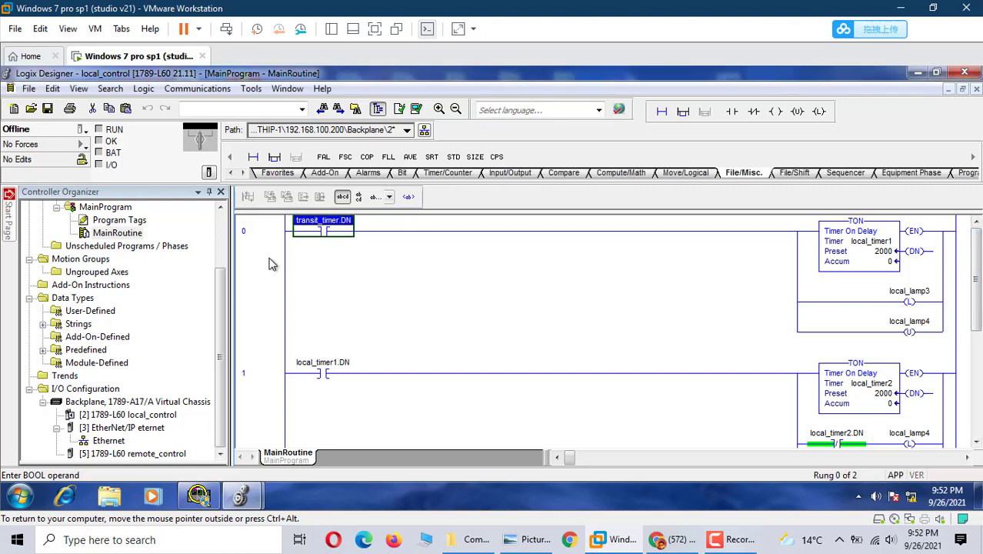
left_click(218, 229)
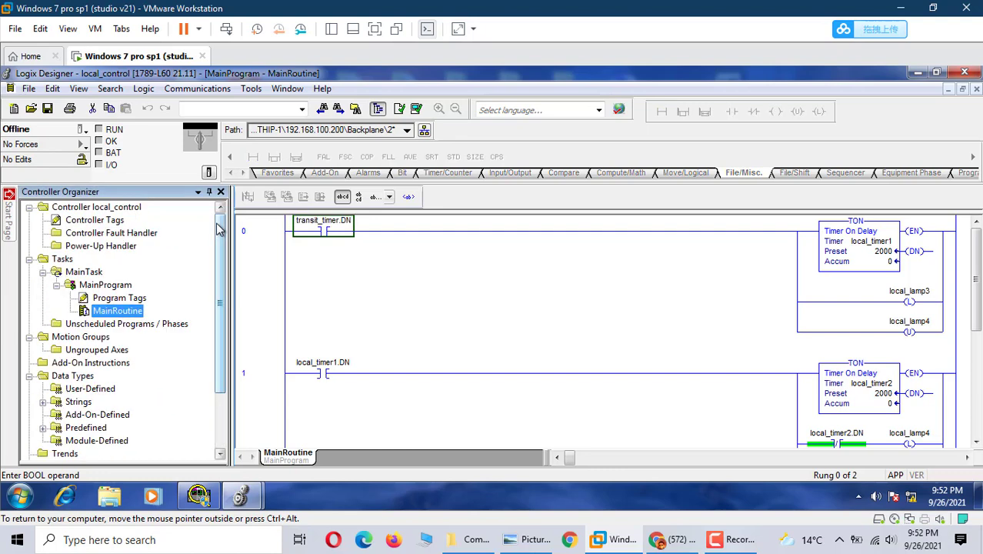
scroll(218, 229, "down", 2)
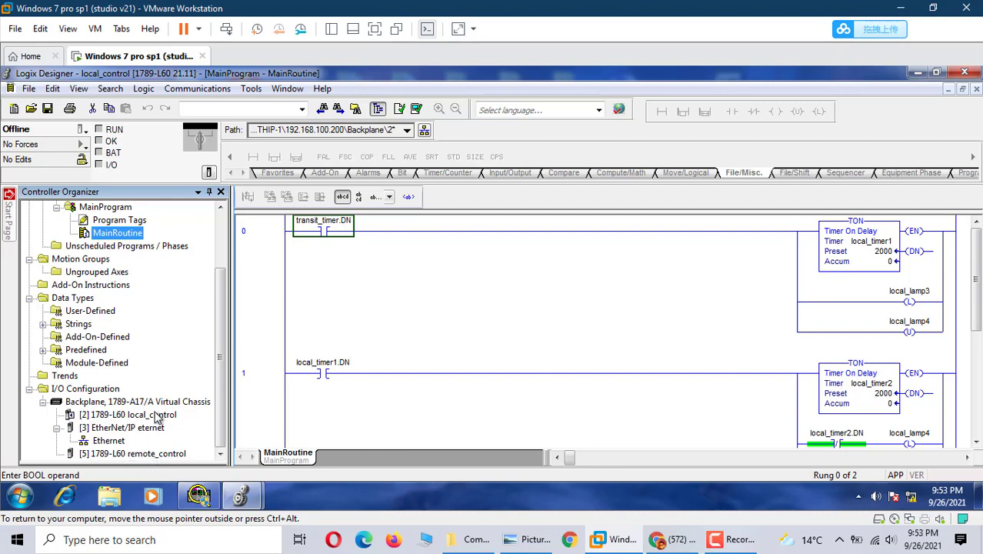
Minimize the local_control project and switch between the open project windows, finishing on local_control
left_click(915, 74)
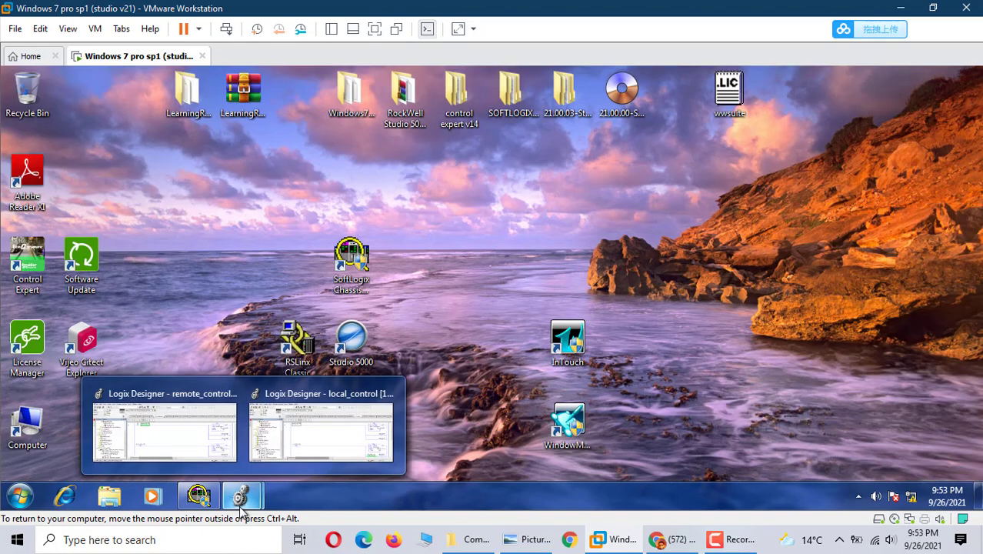
left_click(294, 435)
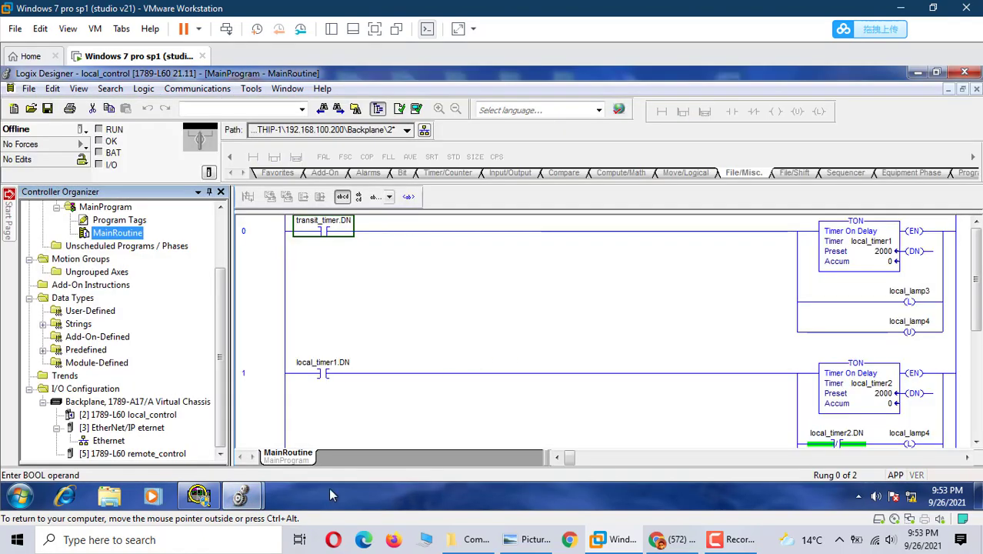
left_click(249, 491)
left_click(203, 441)
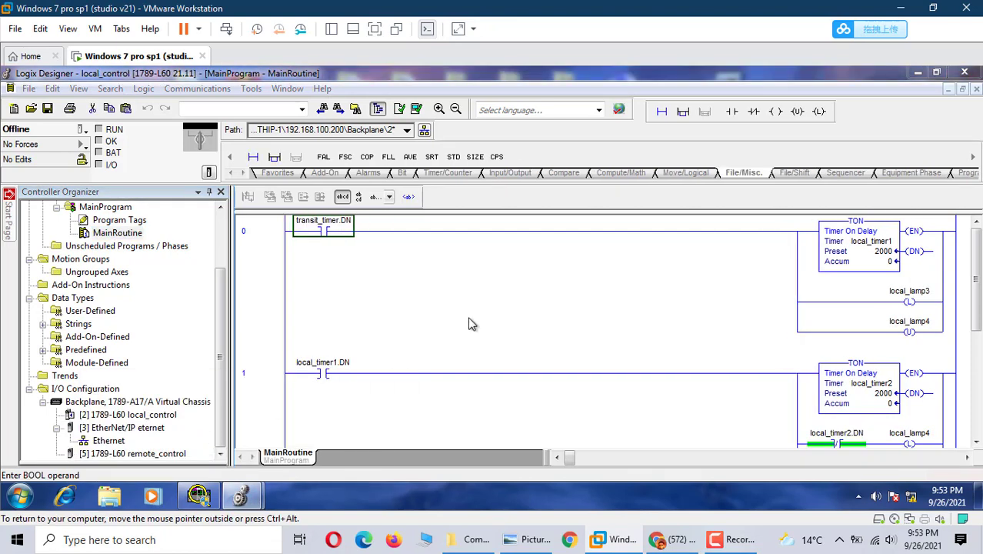
mouse_move(242, 493)
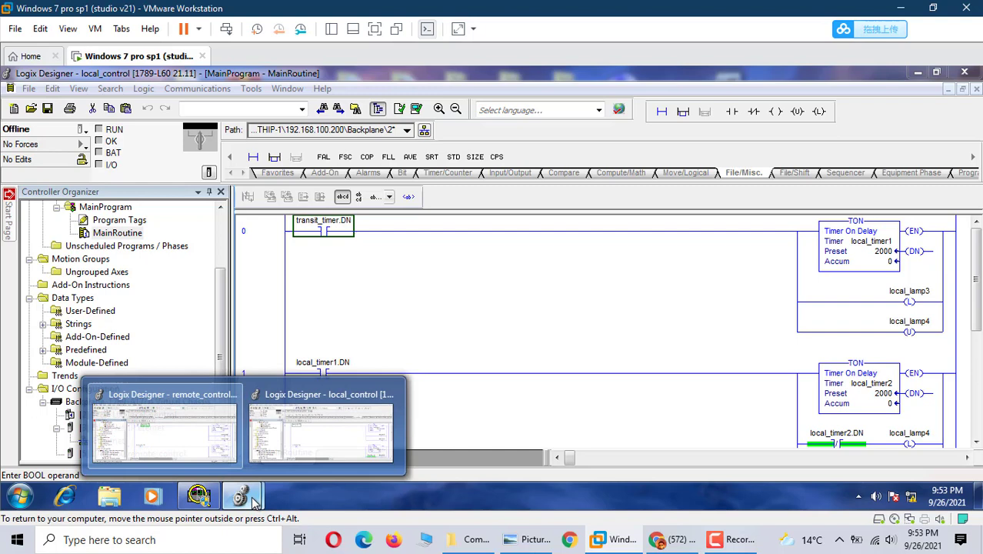
left_click(306, 462)
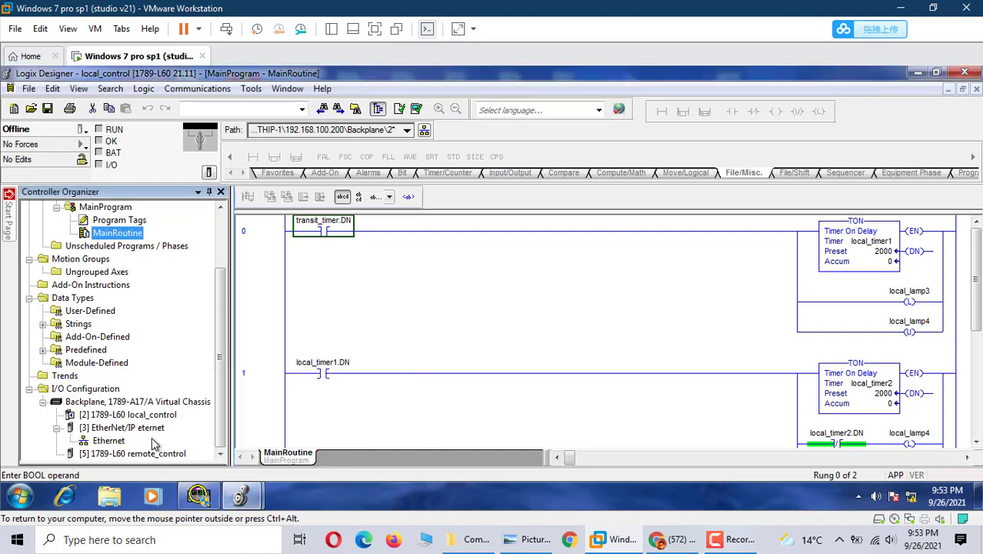
Look up the EtherNet/IP module in the new-module catalog filtered to Communication, closing it without creating a module
right_click(105, 390)
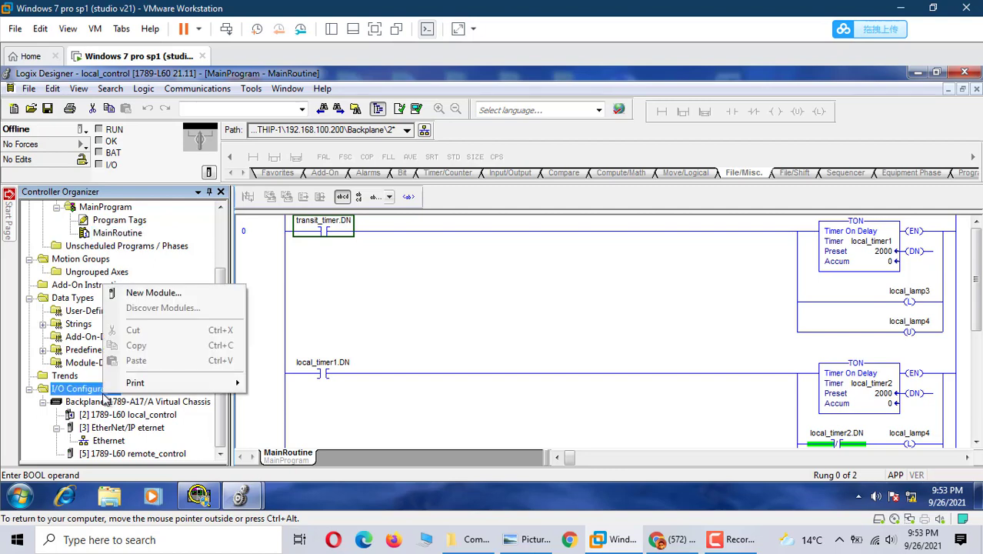
left_click(175, 297)
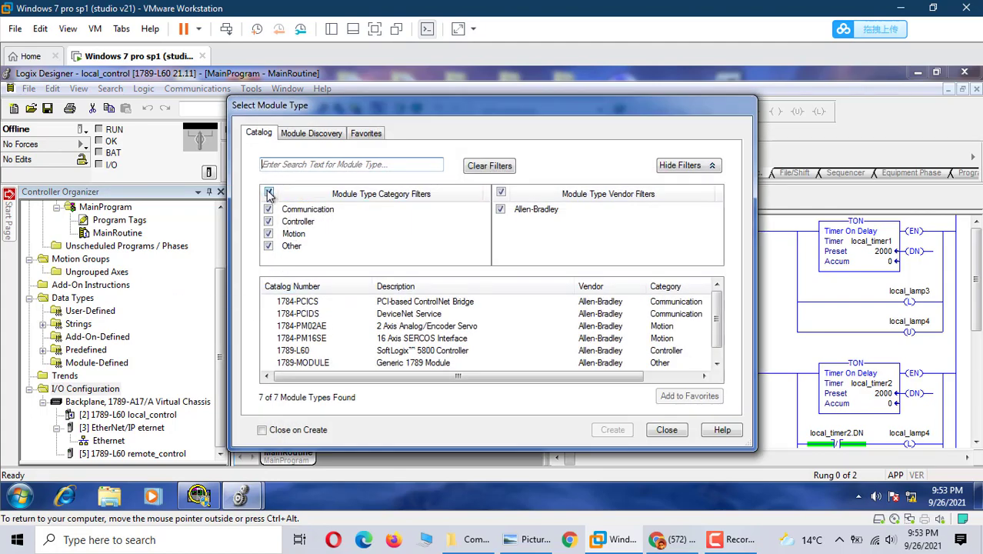
left_click(268, 191)
left_click(268, 208)
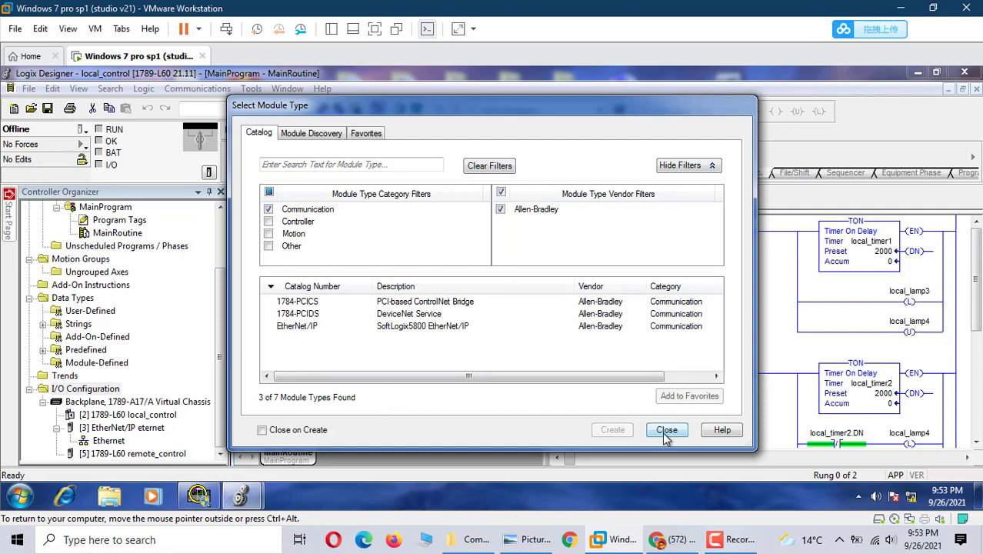
left_click(416, 326)
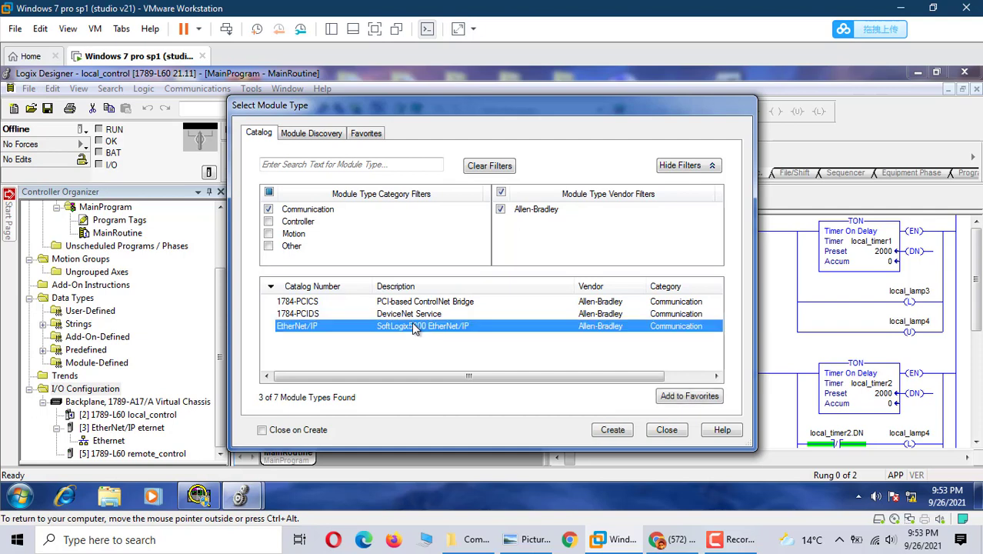
left_click(666, 430)
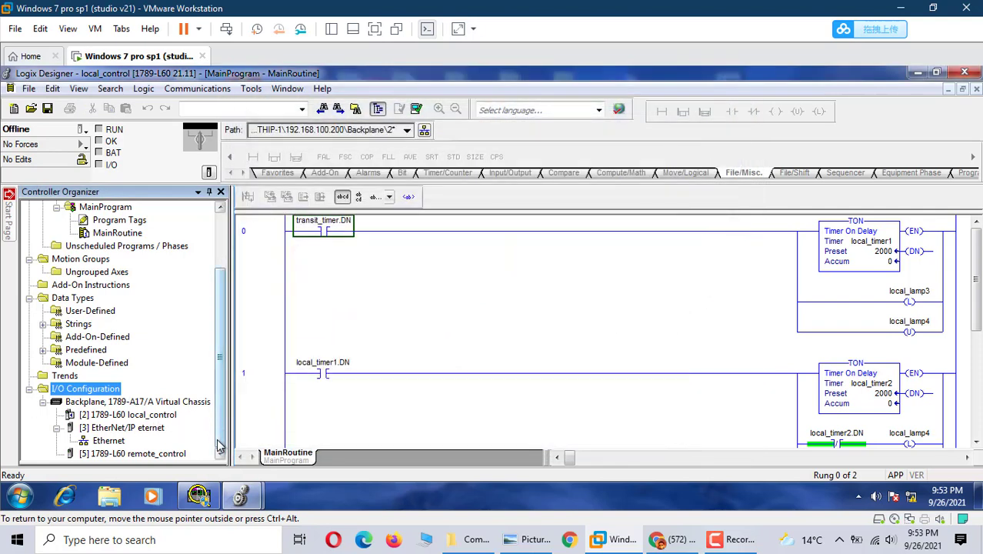
View the Controller category in the new-module catalog for I/O Configuration and close it without adding a module
right_click(135, 417)
left_click(90, 391)
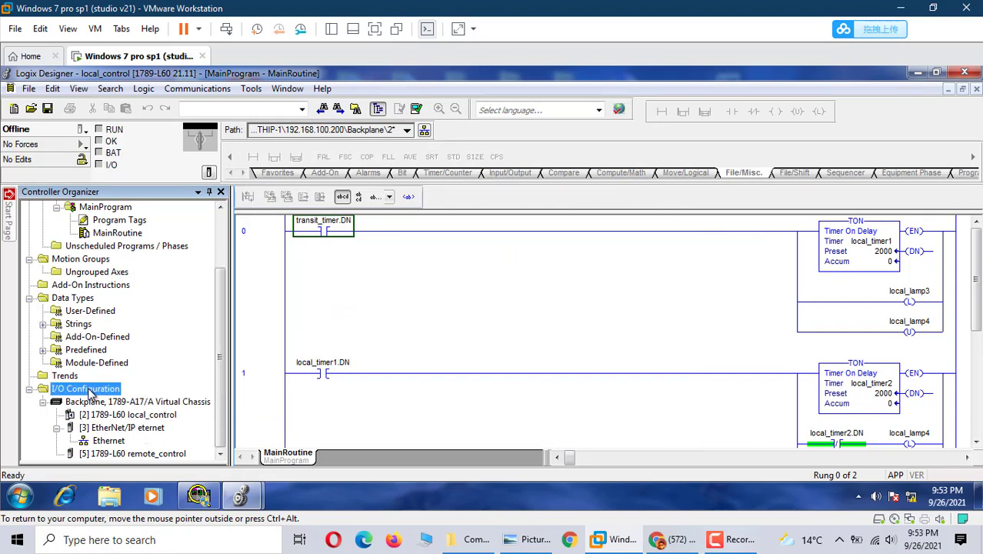
right_click(90, 390)
left_click(123, 287)
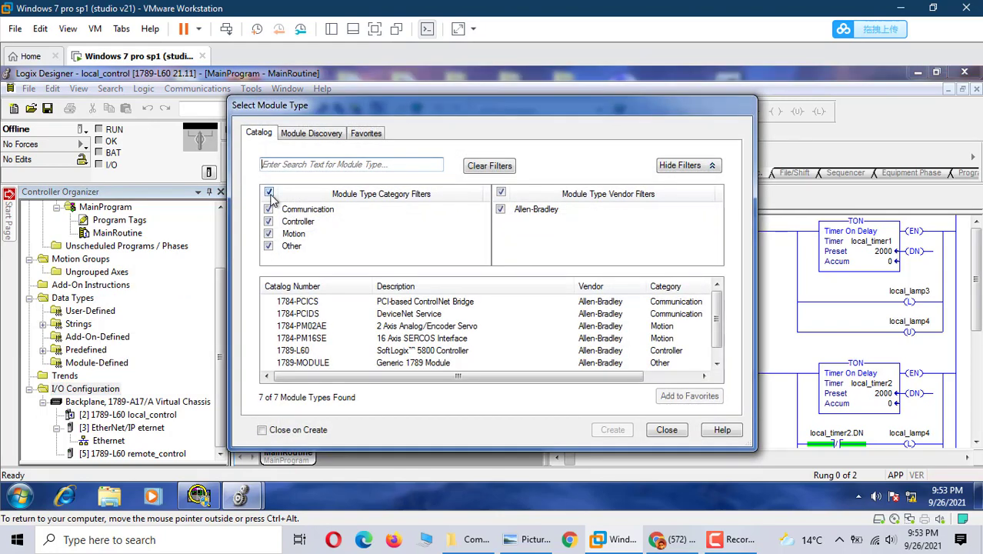
left_click(269, 193)
left_click(269, 221)
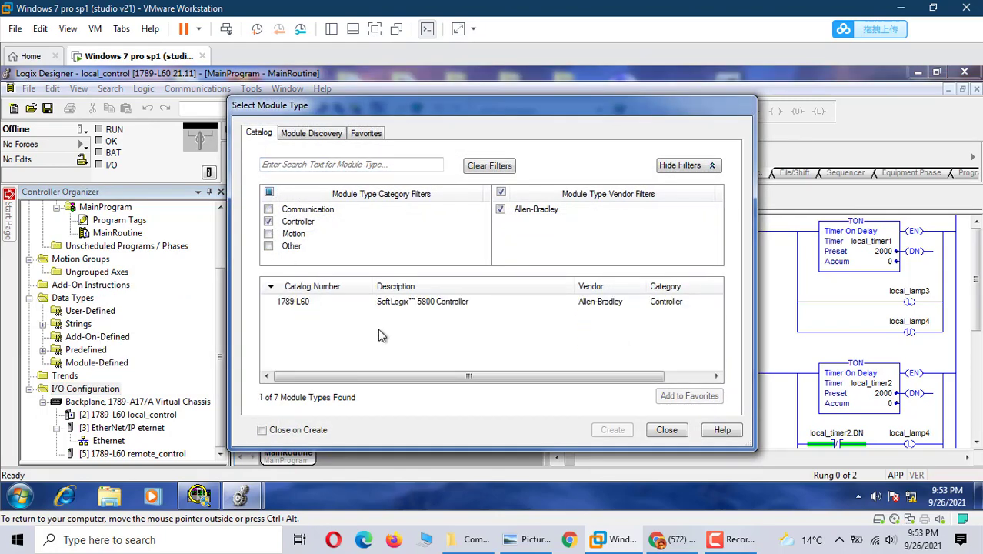
left_click(674, 433)
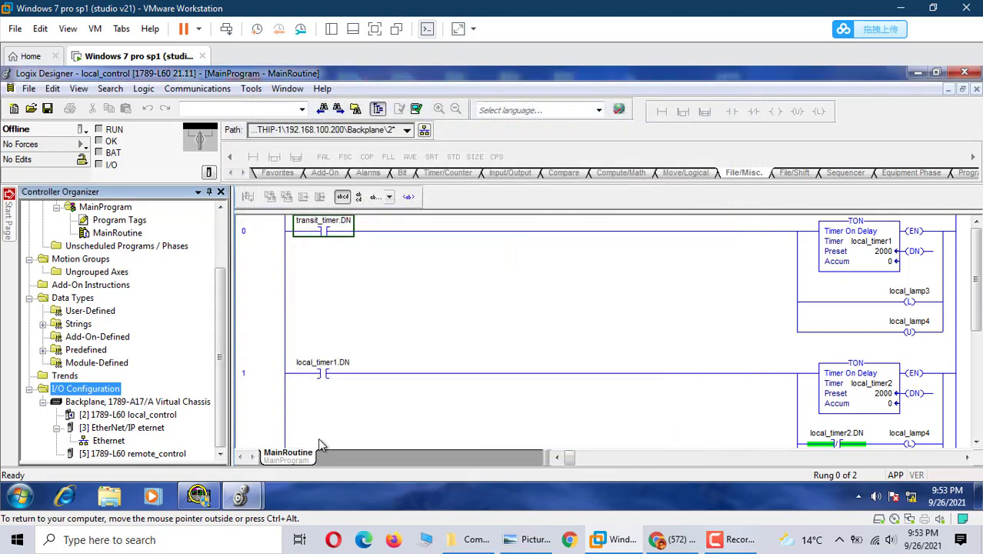
Check the local_control and remote_control entries in I/O Configuration against the slots in SoftLogix Chassis Monitor, then minimize the monitor
left_click(164, 455)
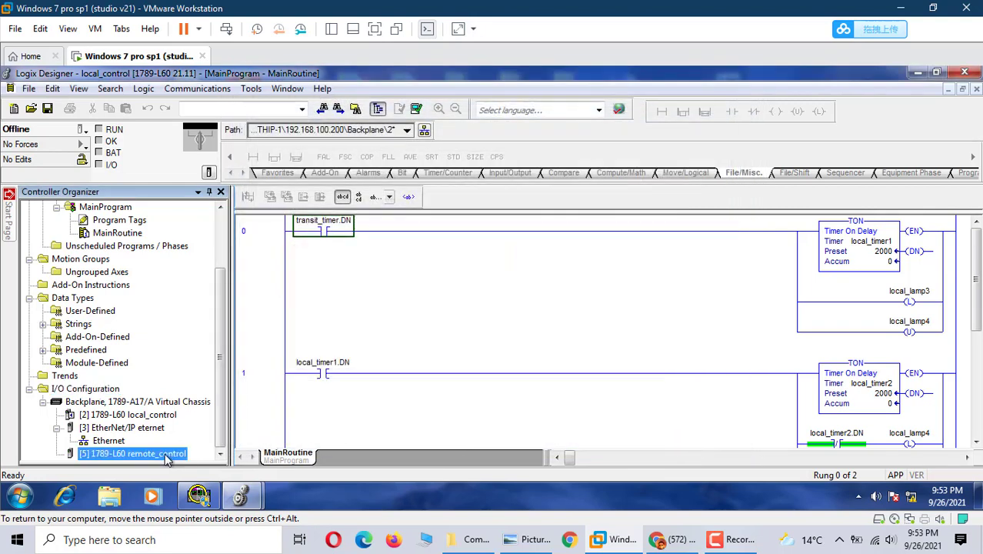
left_click(136, 416)
right_click(135, 416)
left_click(199, 496)
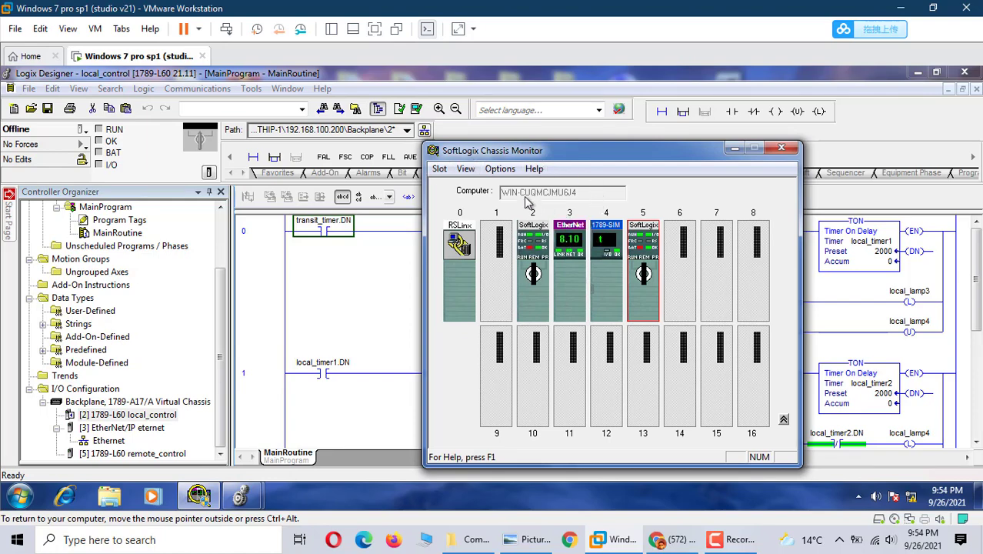
left_click(734, 147)
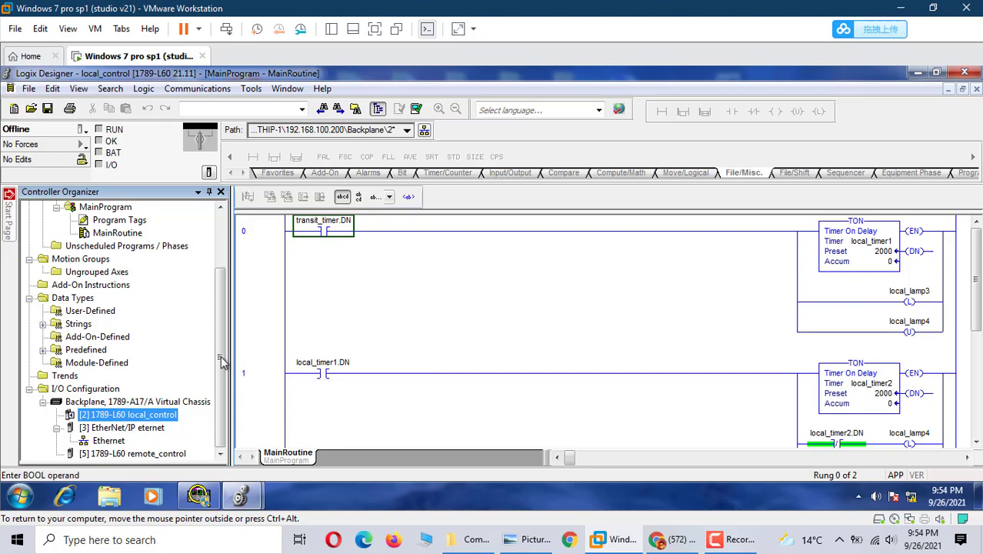
Select the remote_control module in the I/O Configuration and review the open project windows, returning to local_control
left_click_drag(221, 358, 221, 432)
left_click(162, 454)
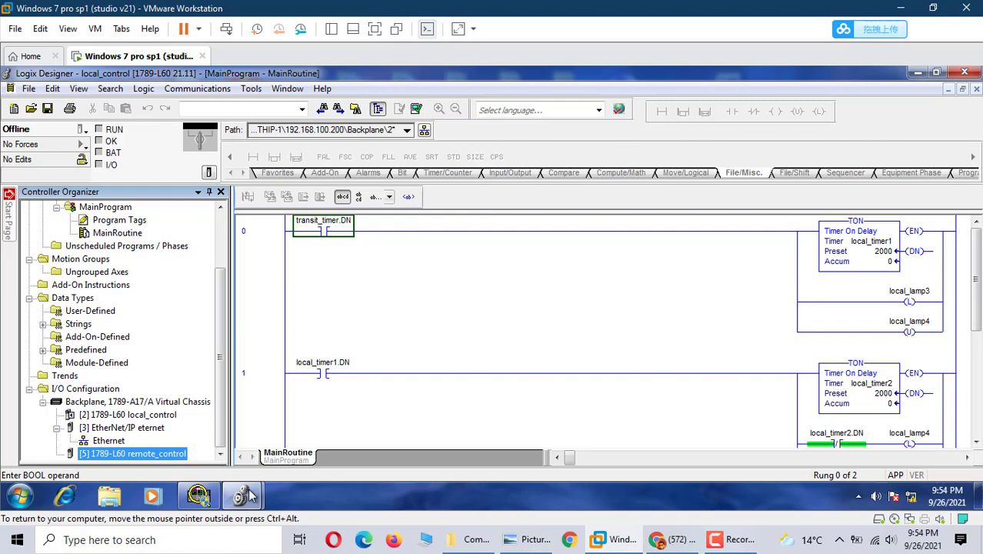
mouse_move(246, 495)
left_click(296, 446)
left_click(247, 500)
left_click(189, 454)
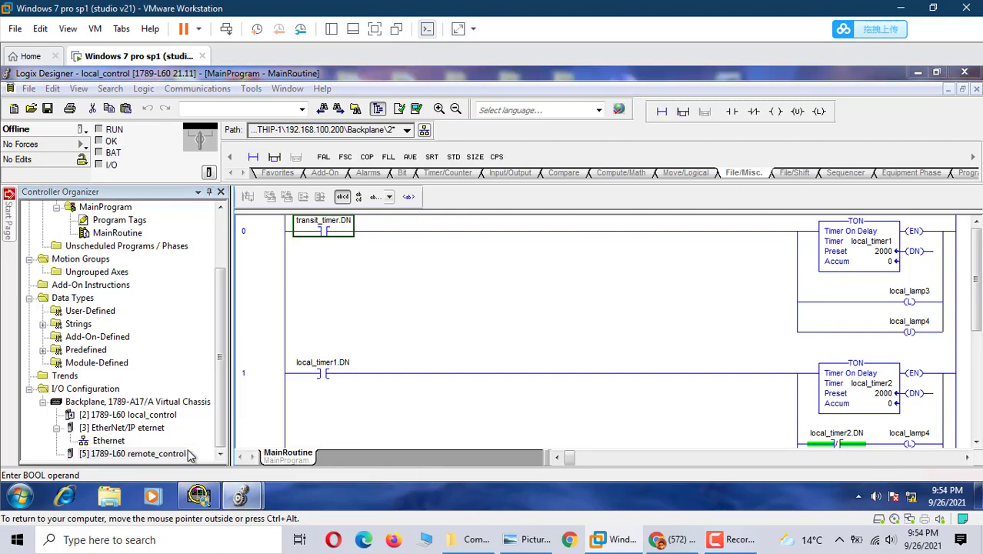
left_click(223, 438)
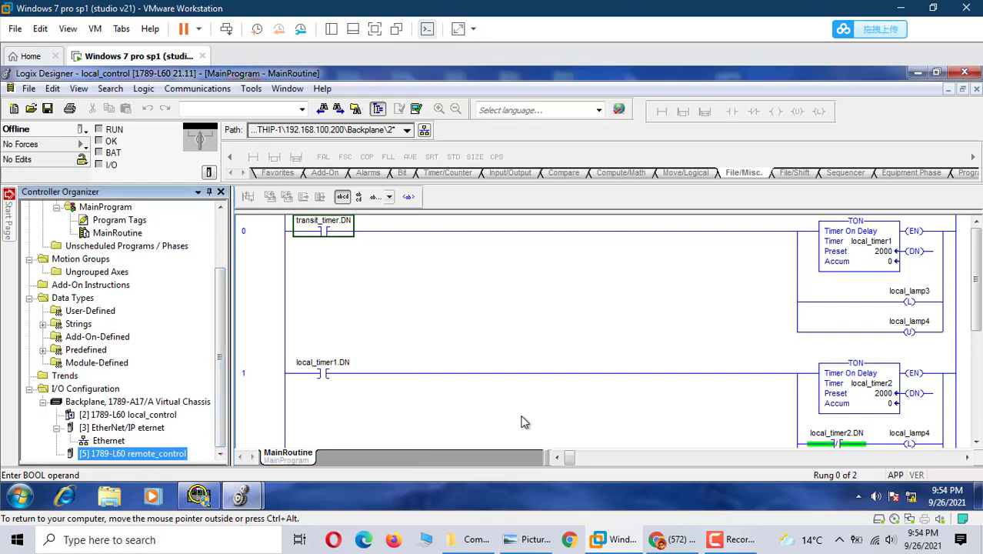
left_click(241, 496)
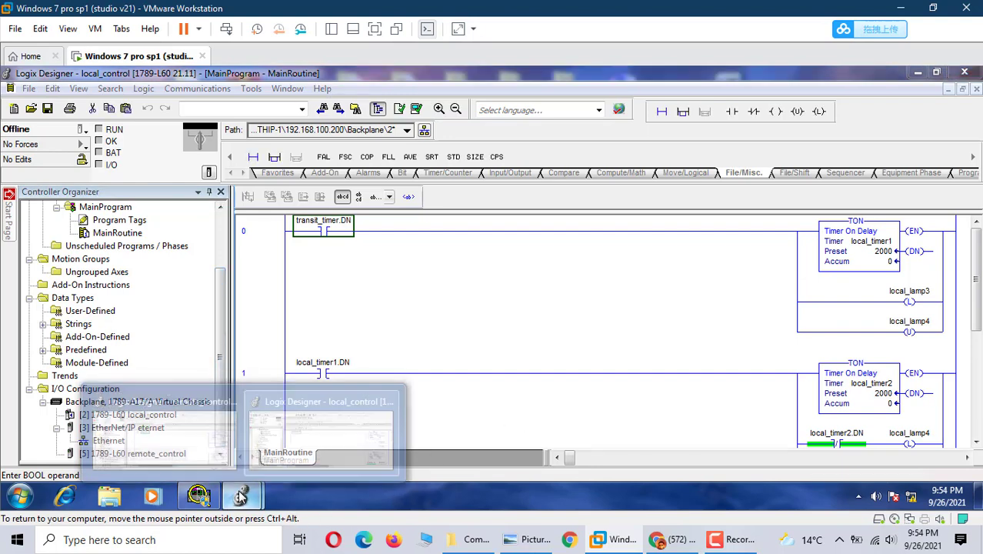
left_click(311, 436)
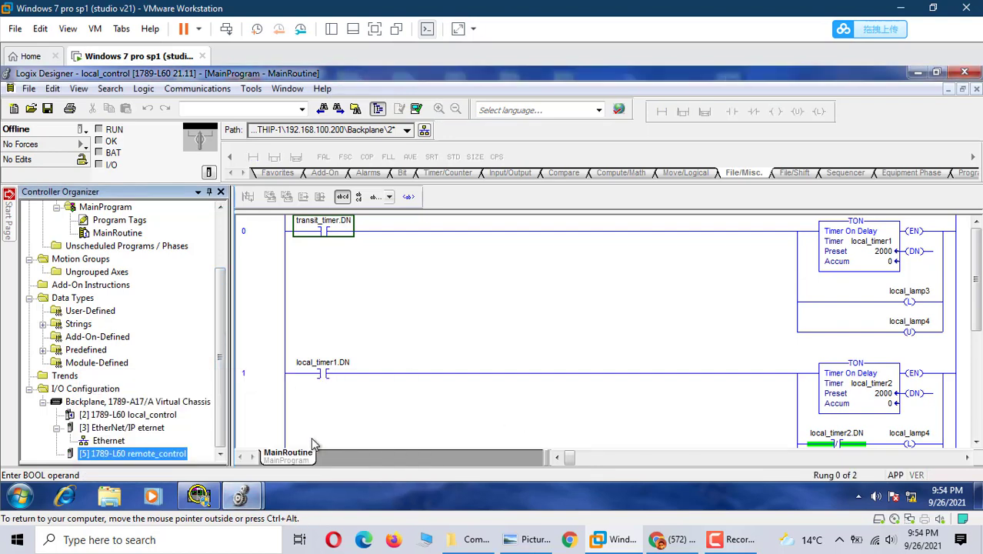
Try to bring the remote_control project window forward, minimizing and restoring the local_control window
left_click(241, 496)
left_click(207, 448)
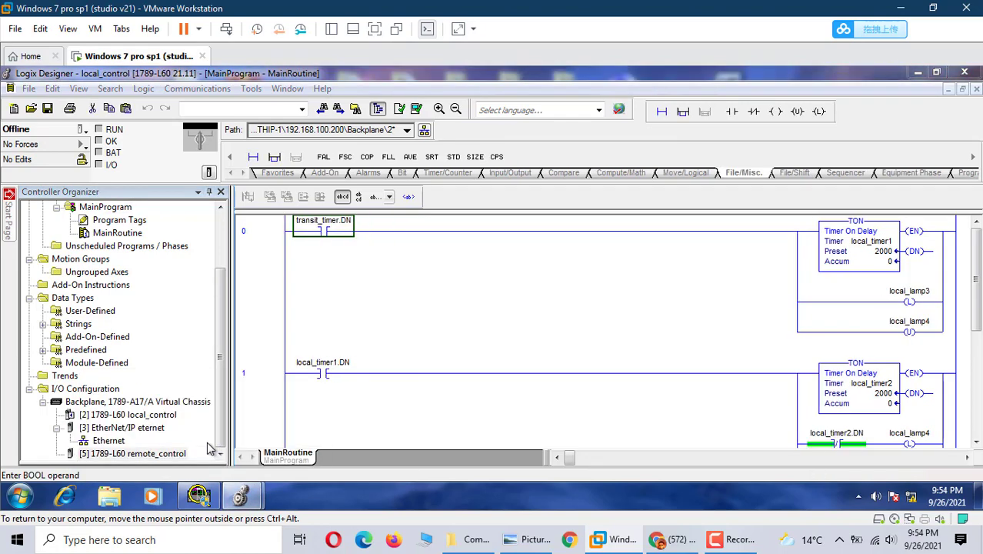
left_click(920, 73)
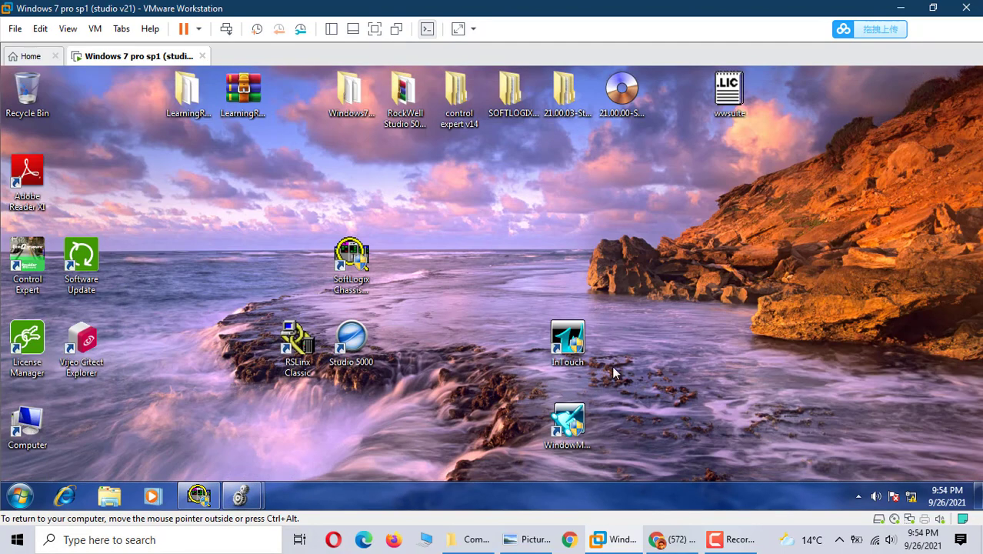
left_click(241, 495)
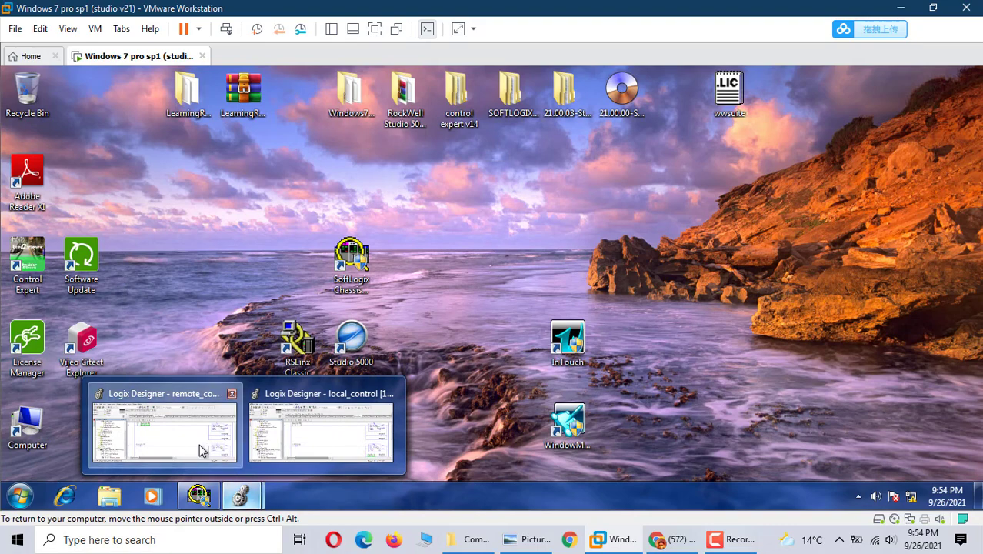
left_click(199, 444)
left_click(241, 497)
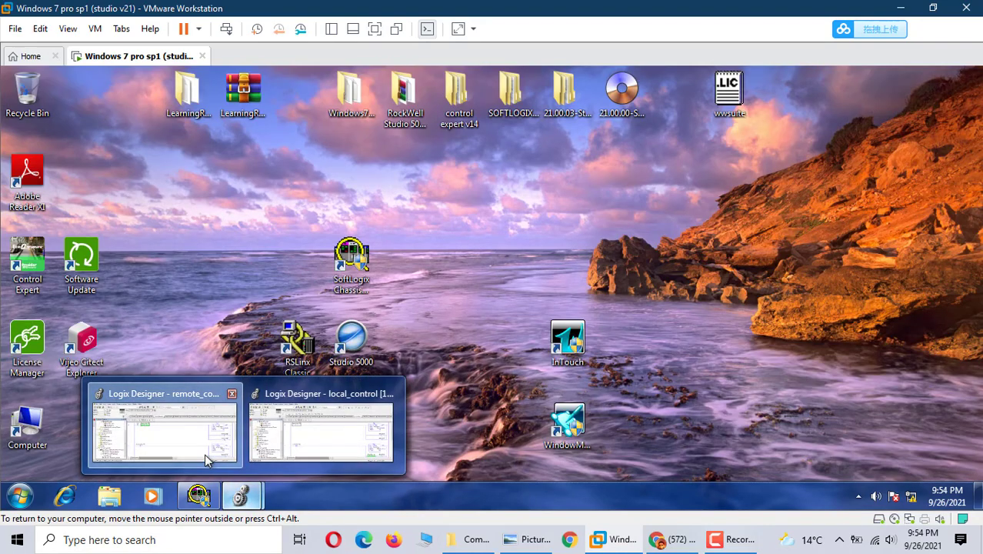
left_click(205, 454)
left_click(243, 496)
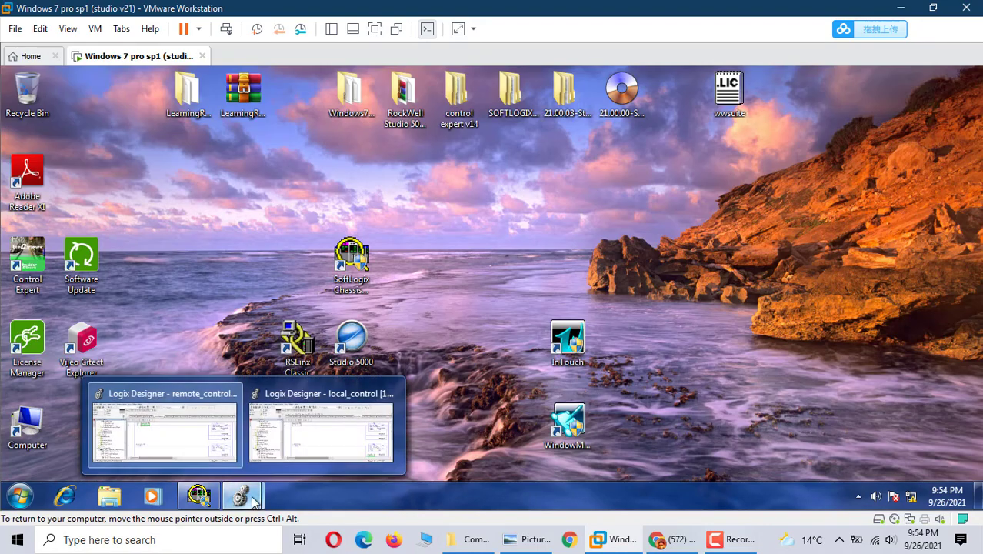
left_click(318, 454)
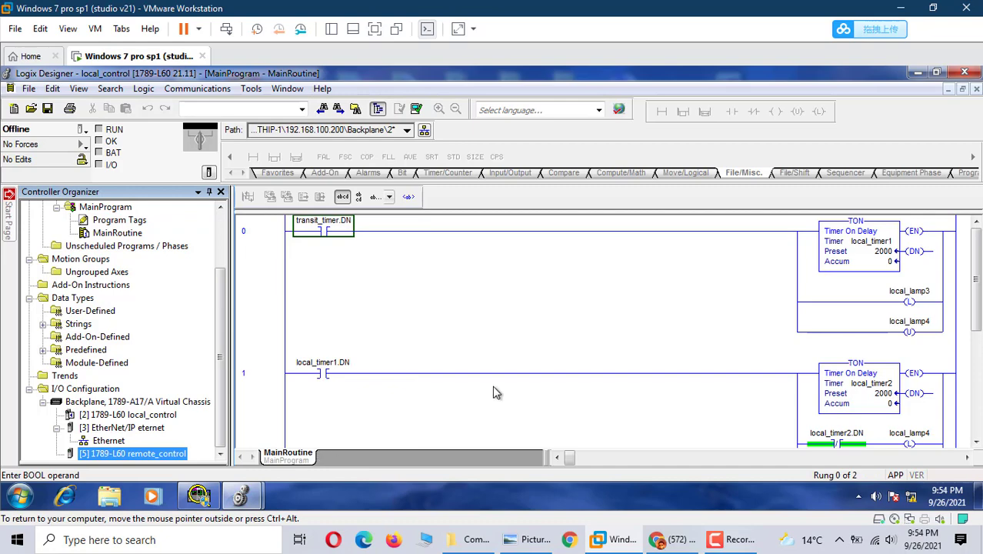
left_click(915, 73)
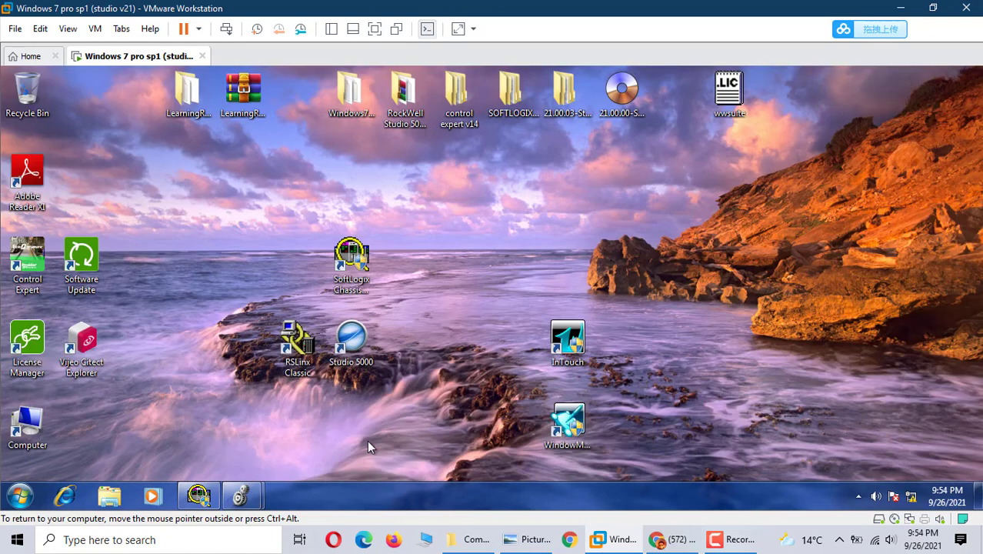
mouse_move(243, 493)
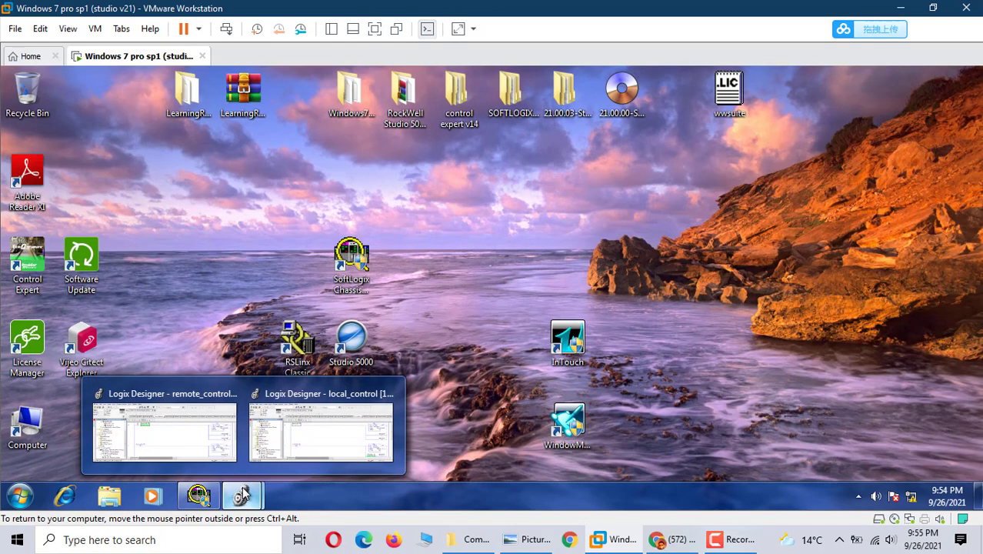
left_click(192, 458)
left_click(192, 458)
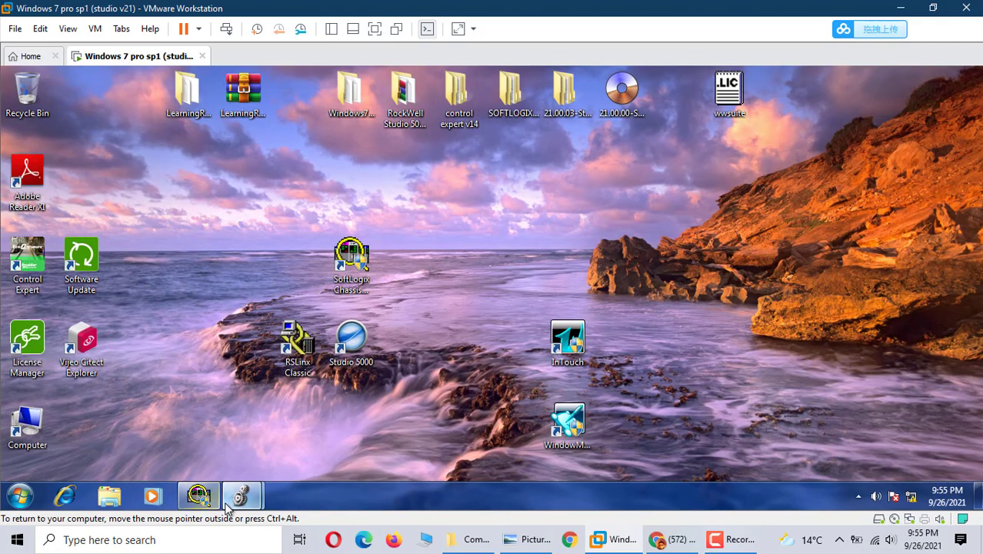
mouse_move(227, 506)
left_click(201, 428)
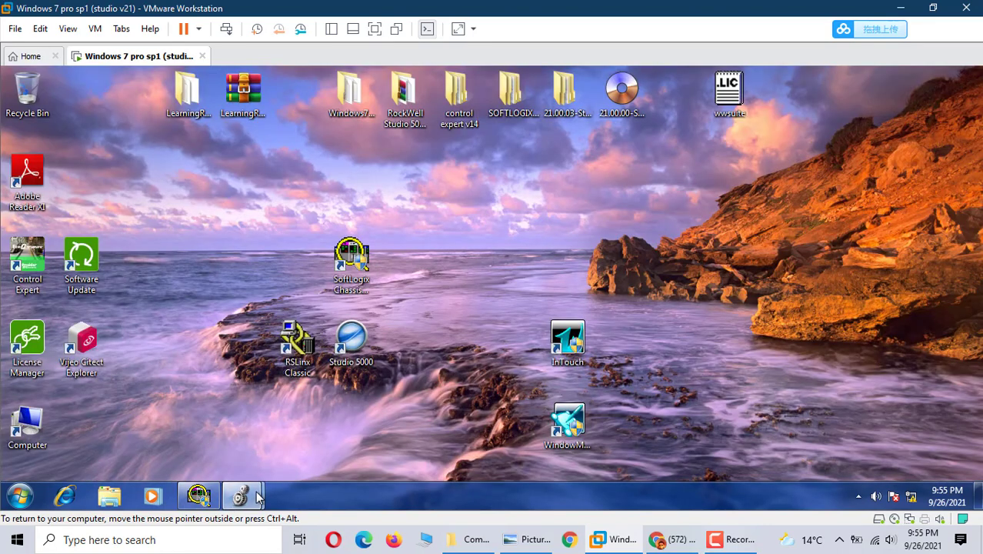
mouse_move(258, 498)
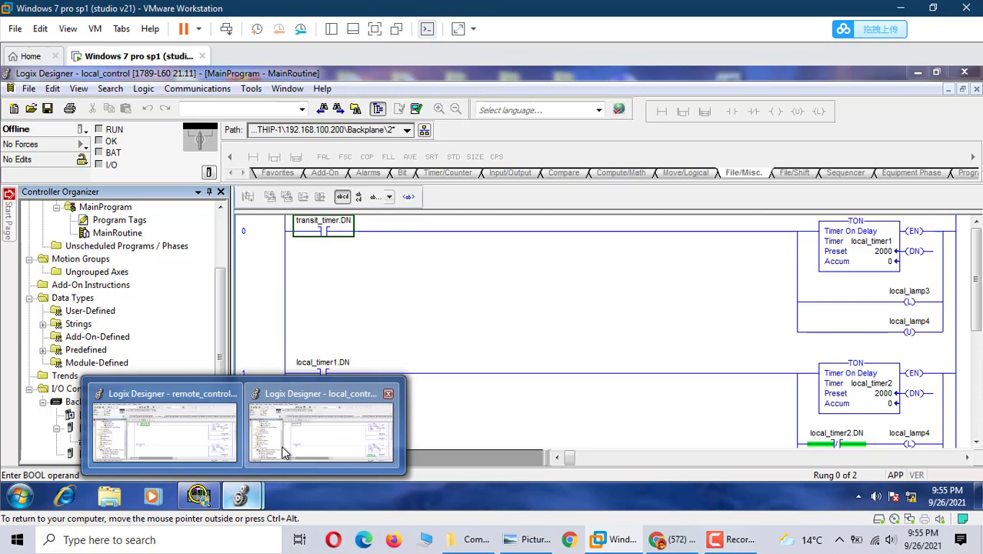
left_click(277, 457)
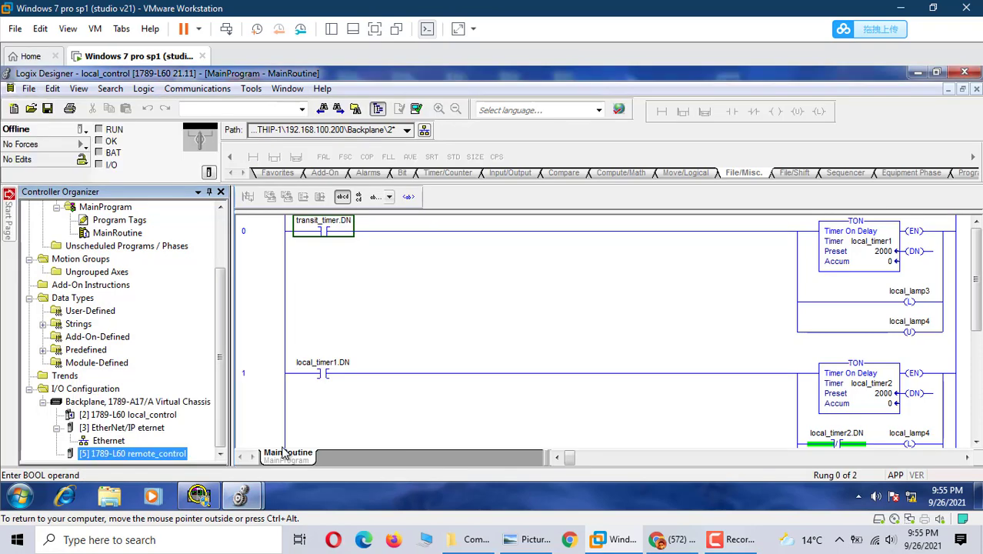
Close the local_control project and examine the timer and lamp rungs in the remote_control project's MainRoutine
left_click(966, 73)
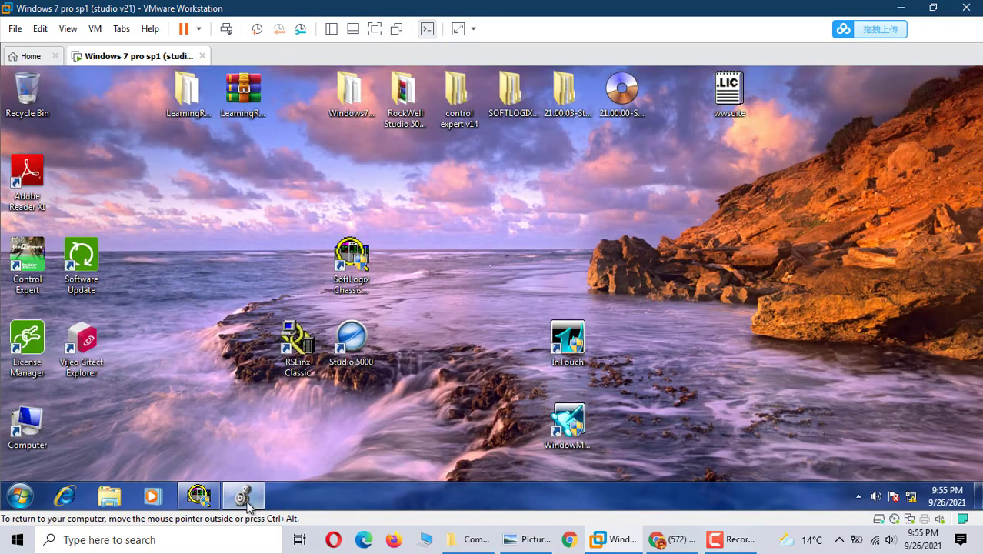
left_click(242, 496)
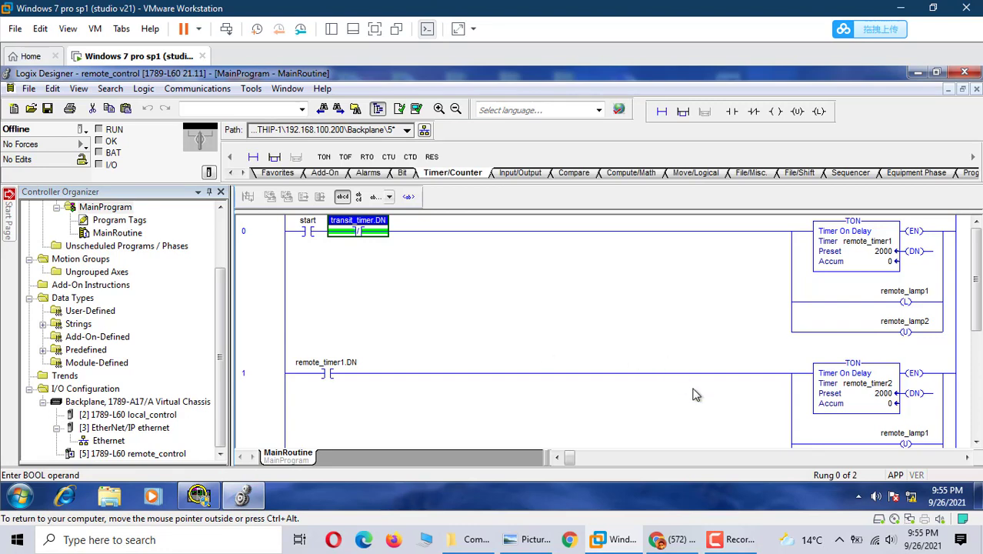
scroll(695, 395, "down", 1)
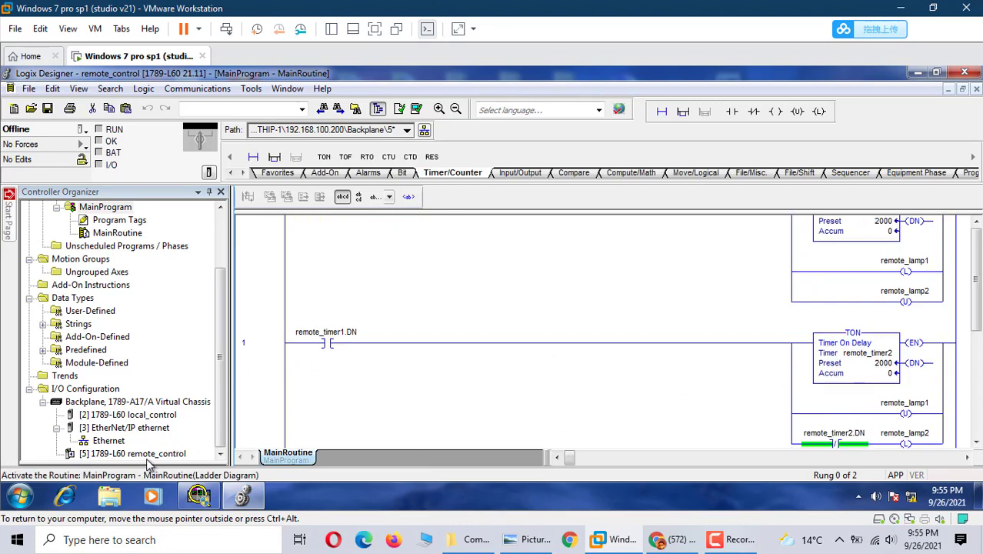
scroll(908, 332, "up", 1)
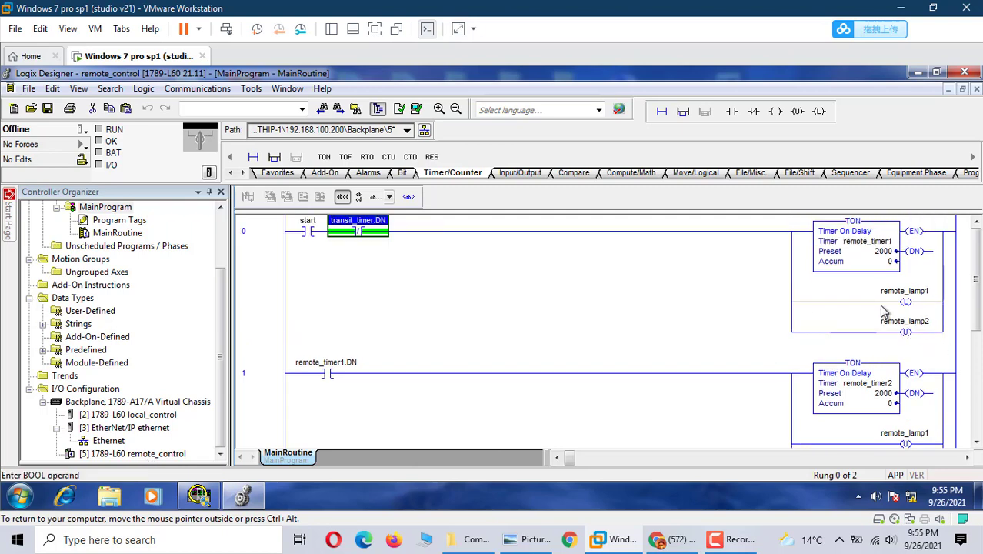
scroll(932, 376, "down", 2)
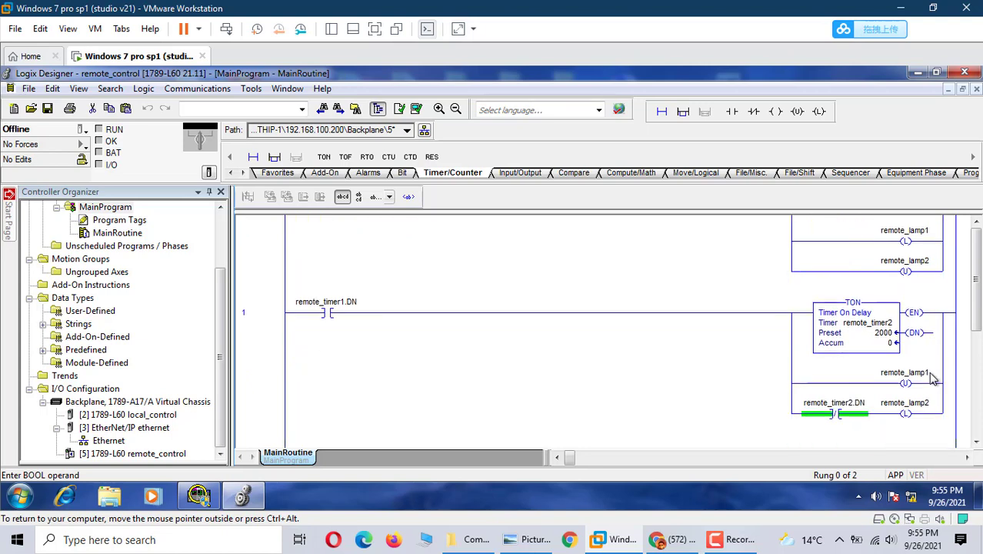
scroll(933, 376, "up", 2)
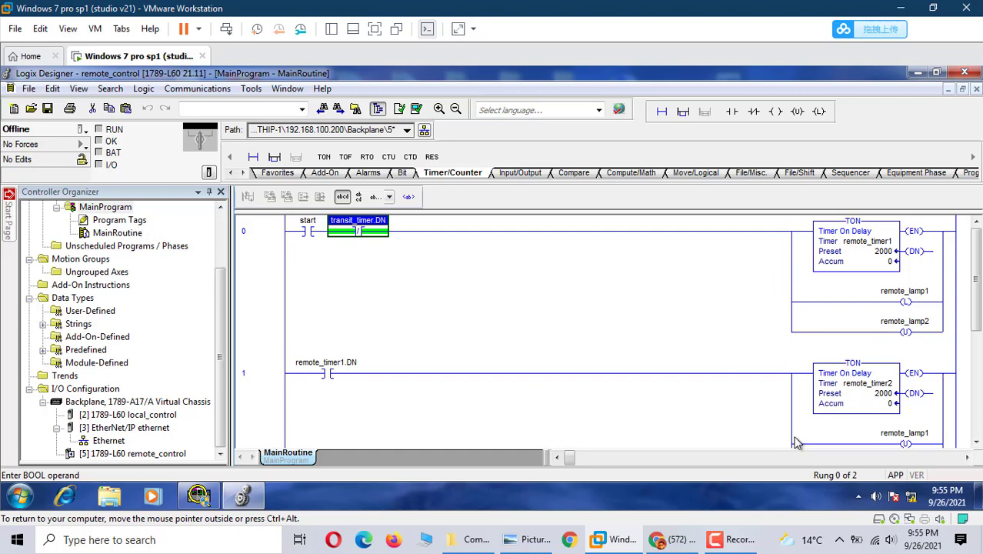
Minimize the remote_control project and reopen local_control from the recent projects in Studio 5000, acknowledging the licensing warnings
left_click(919, 72)
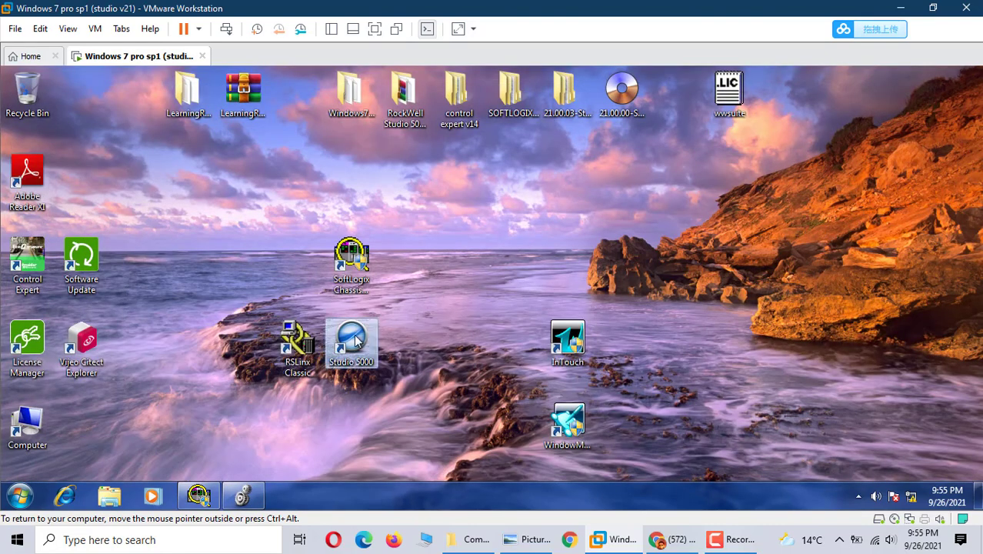
double_click(356, 342)
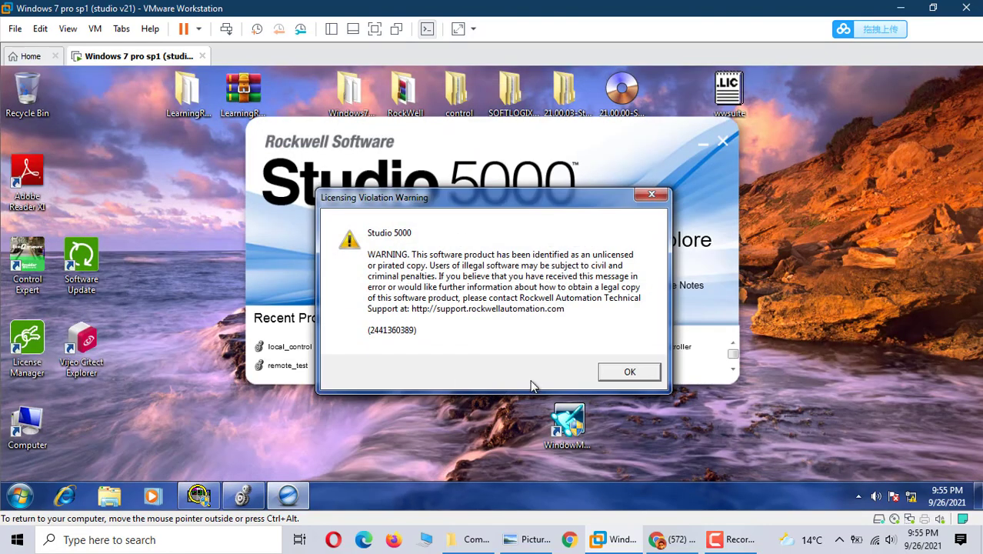
left_click(628, 372)
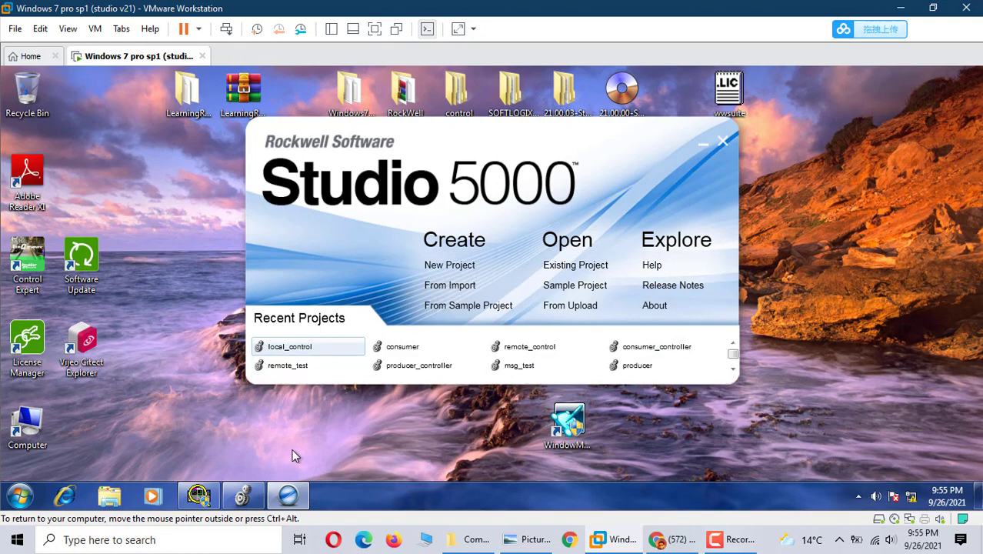
left_click(287, 348)
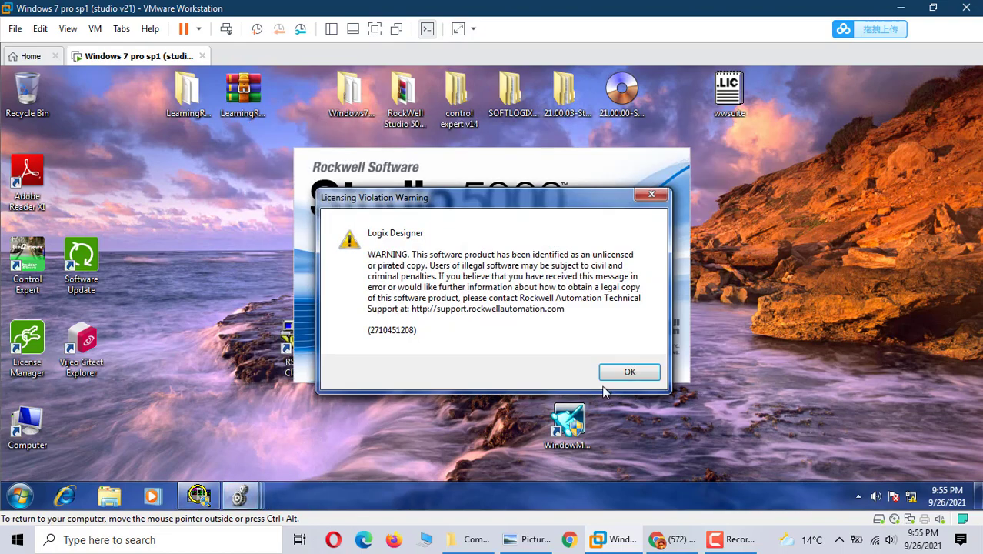
left_click(628, 372)
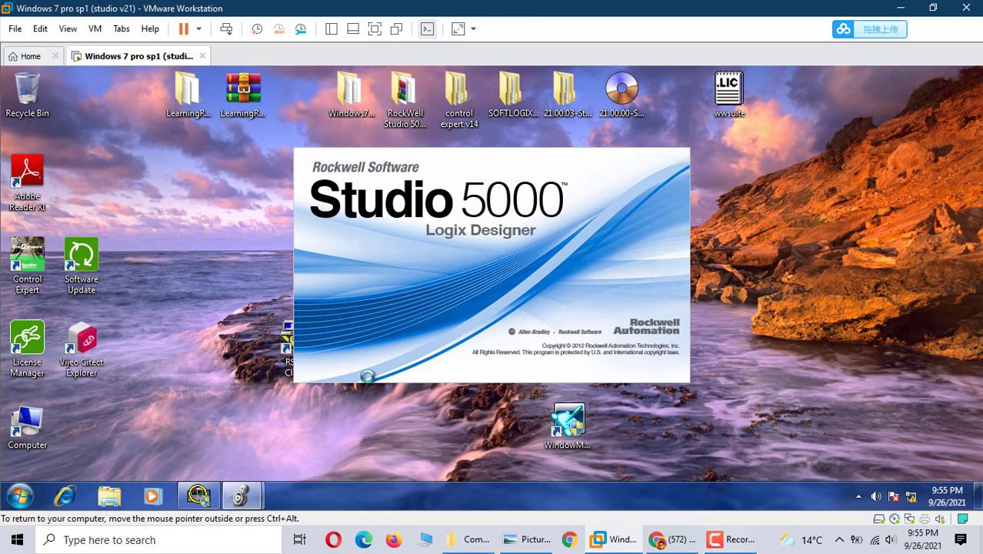
Review the lamp latch and unlatch branches in both rungs of the remote_control project's MainRoutine
mouse_move(241, 496)
left_click(213, 435)
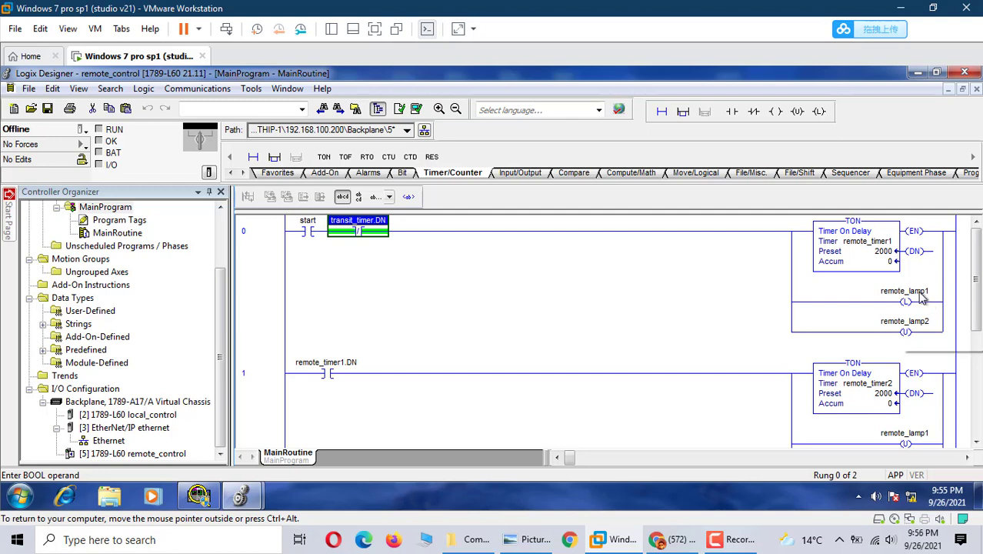
scroll(925, 343, "down", 3)
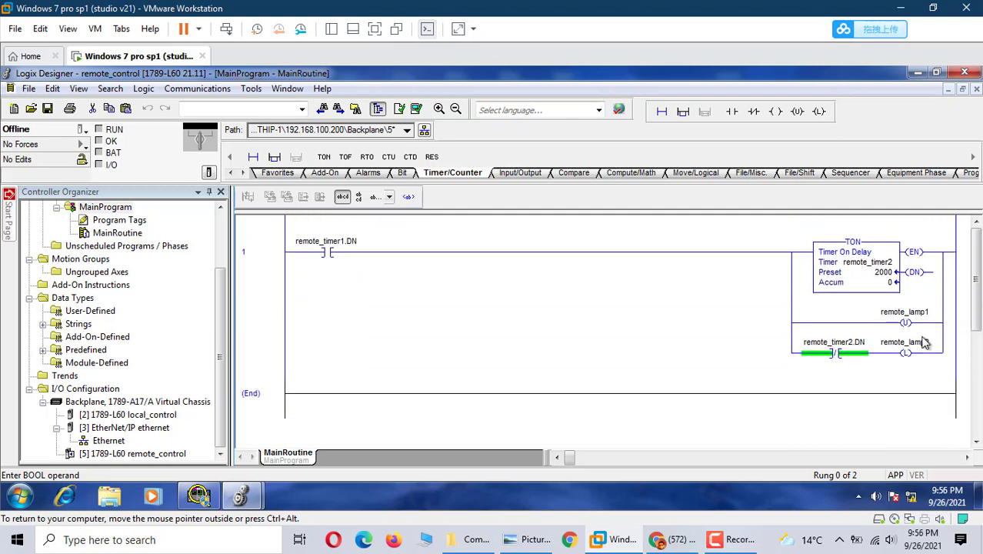
scroll(794, 325, "up", 3)
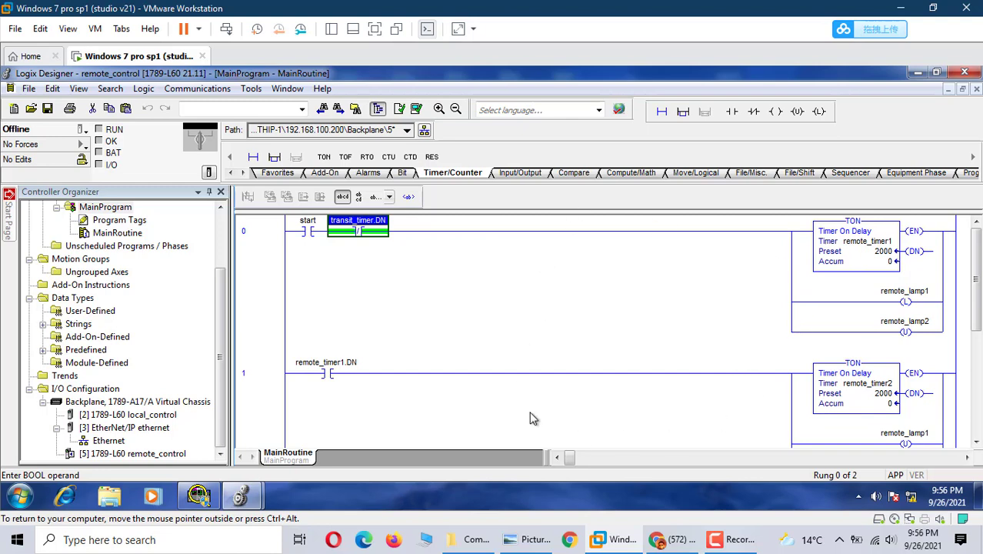
Switch to the local_control project, select its controller in I/O Configuration, and open the MainRoutine of MainProgram
mouse_move(240, 494)
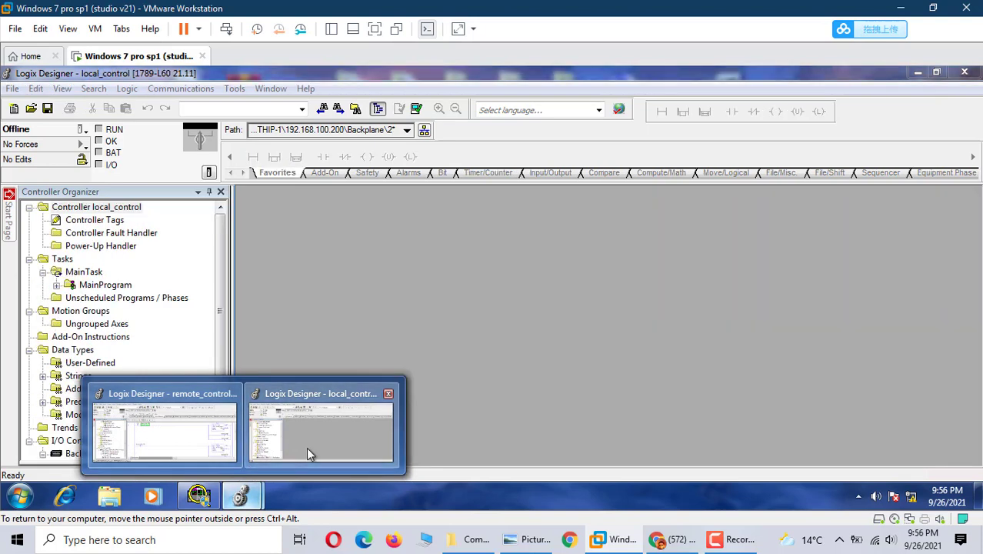
left_click(307, 454)
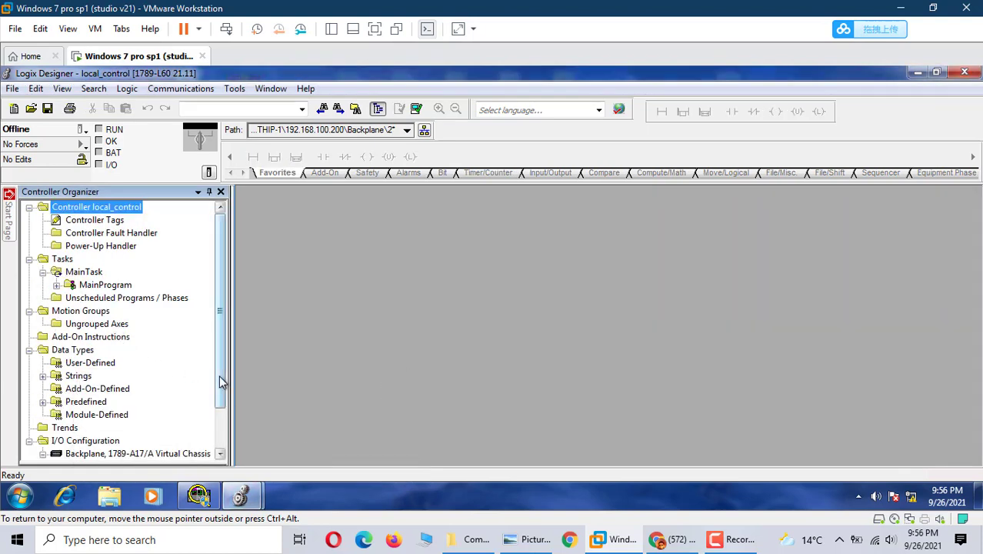
left_click_drag(220, 382, 221, 421)
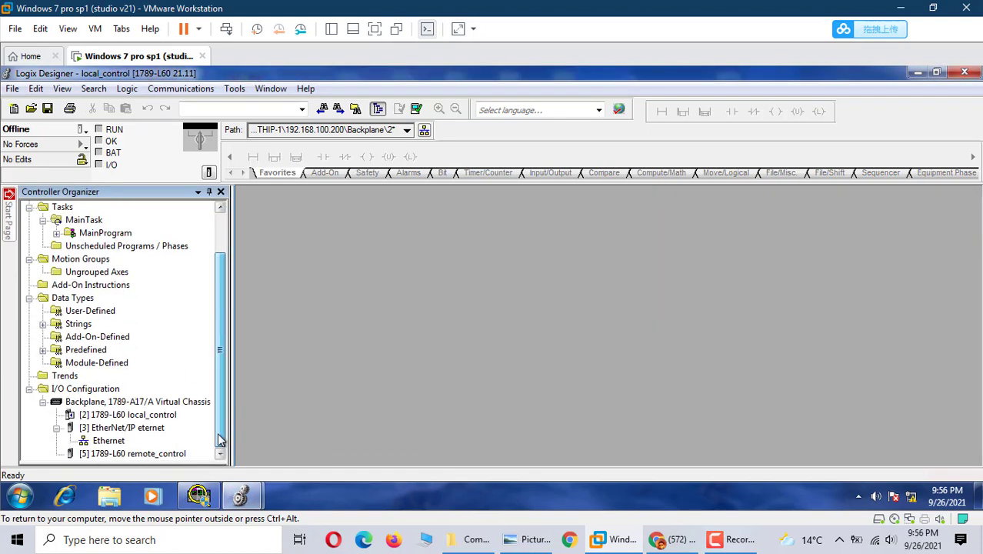
left_click(139, 415)
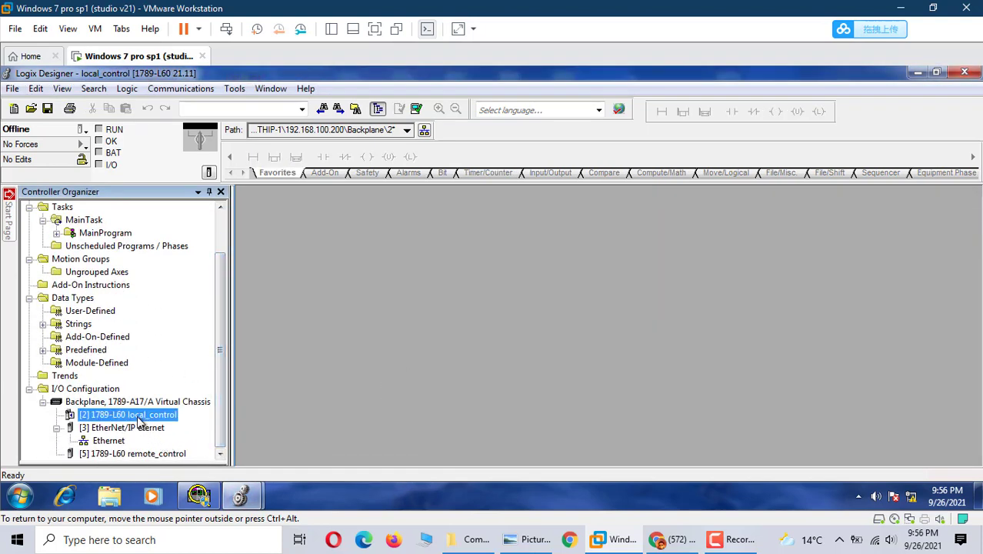
left_click(57, 233)
double_click(97, 259)
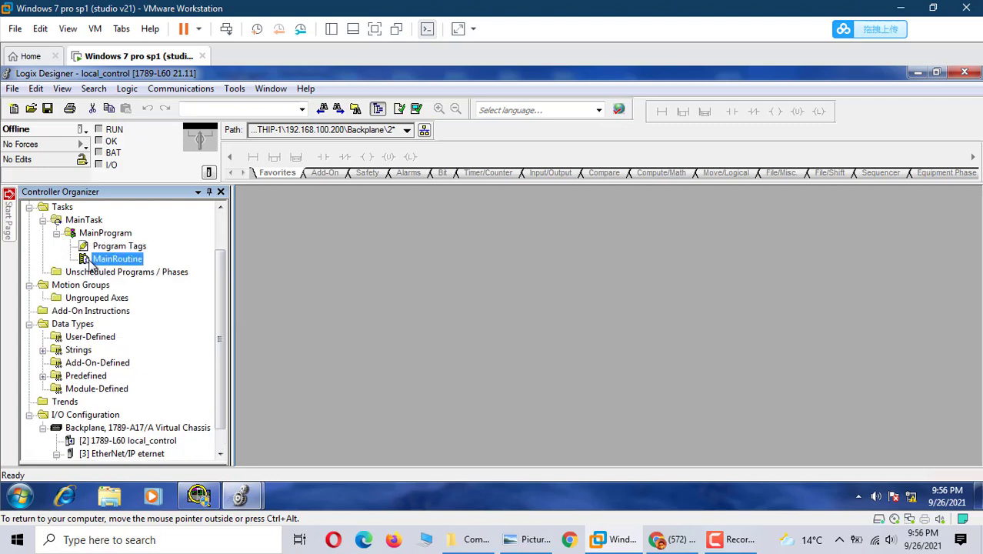
Review the local_control ladder rungs and I/O Configuration modules, and open the Controller Tags
scroll(664, 394, "down", 1)
scroll(664, 394, "up", 1)
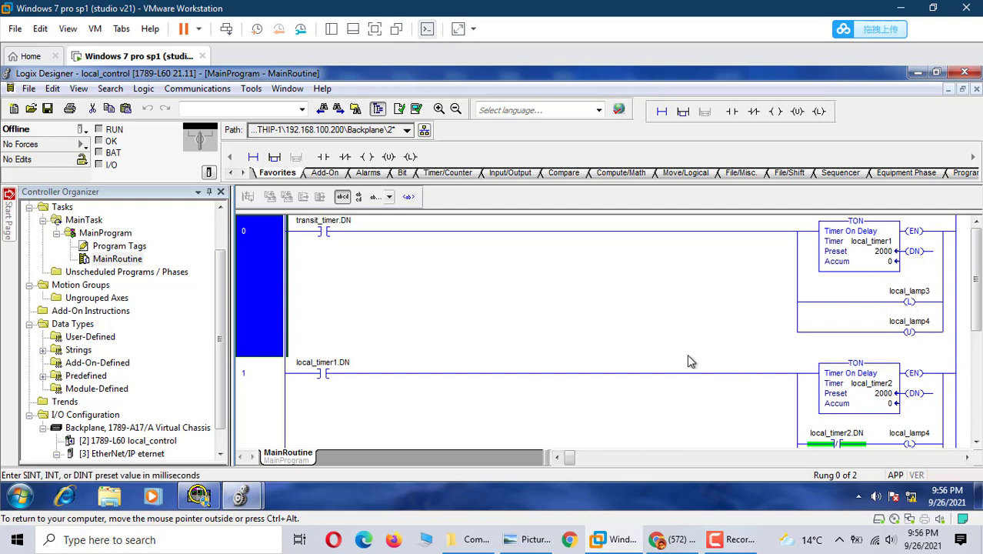
left_click(221, 453)
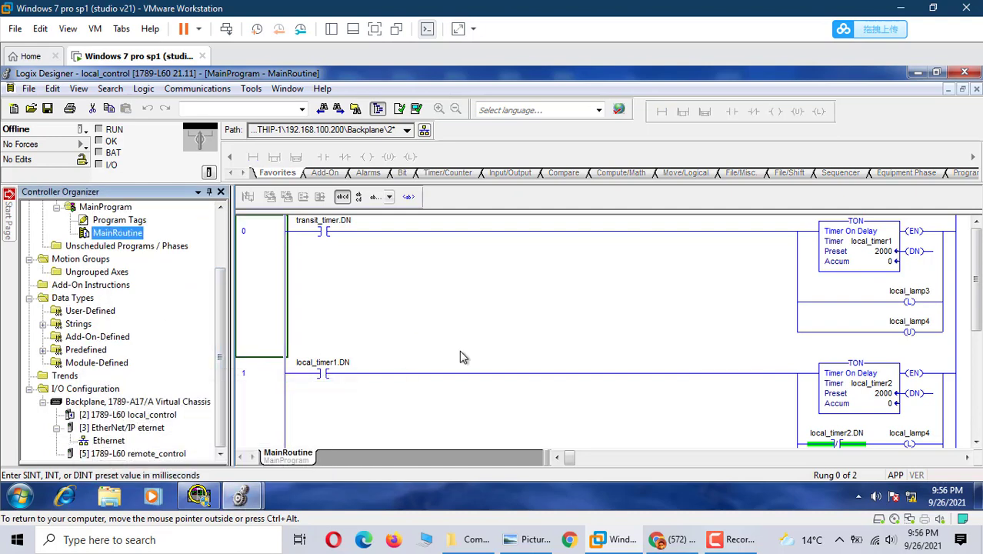
scroll(461, 356, "up", 2)
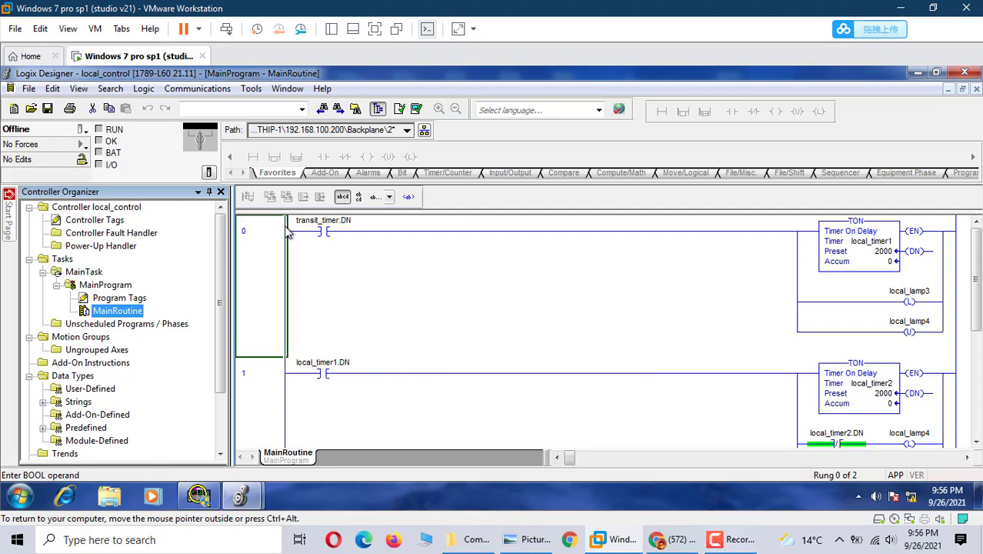
double_click(117, 221)
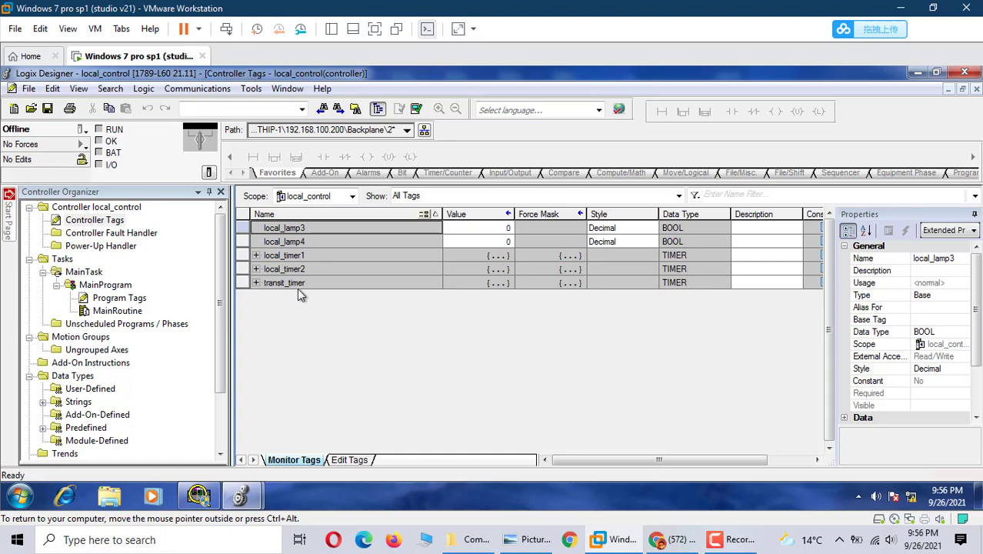
Inspect the consumed tag connection of transit_timer in the local_control controller tags, including its producer, remote data and RPI
left_click(225, 250)
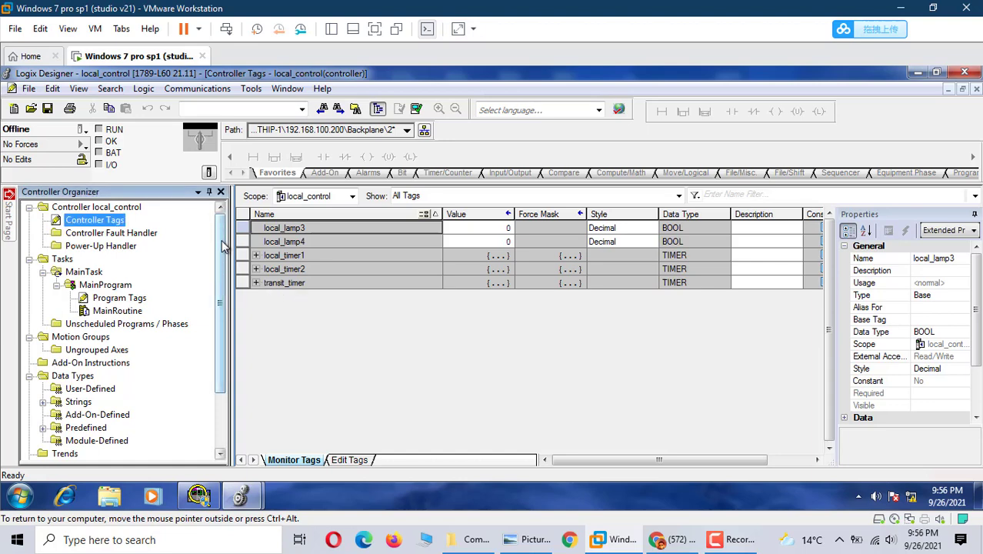
left_click(243, 283)
right_click(283, 284)
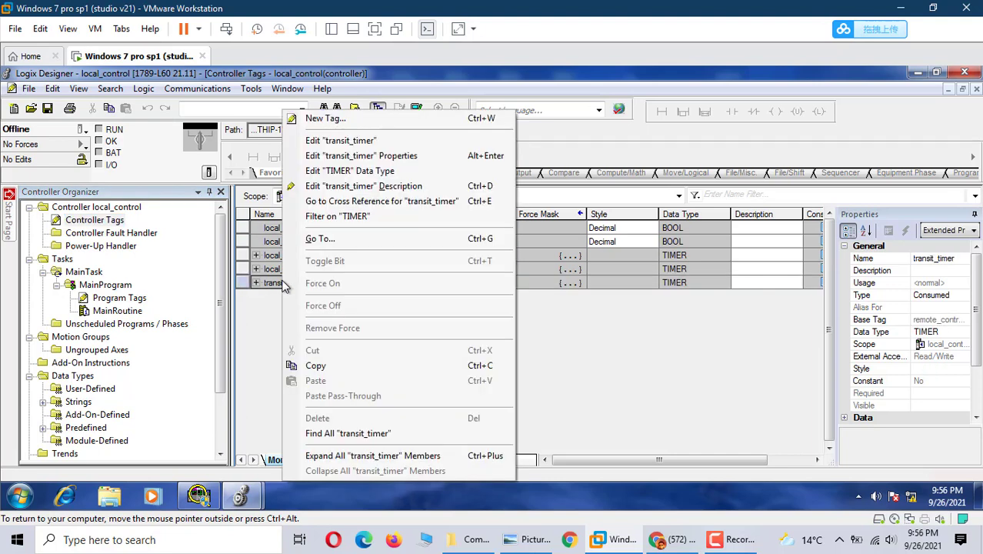
left_click(382, 156)
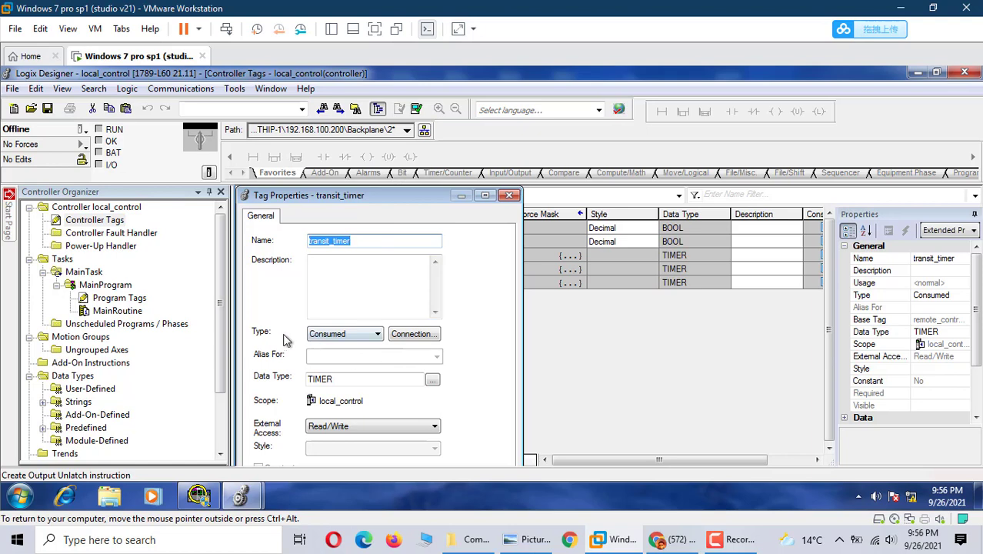
left_click(413, 336)
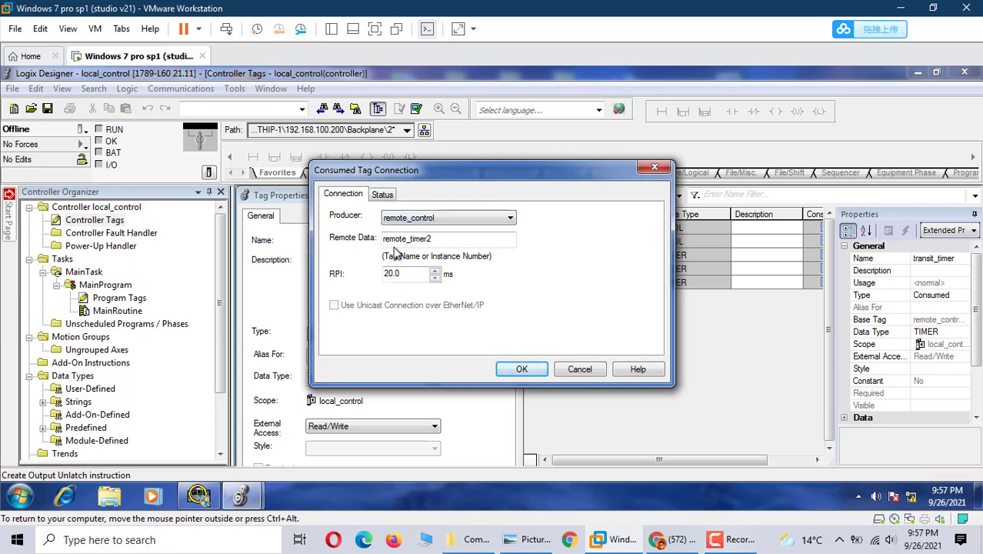
left_click(526, 371)
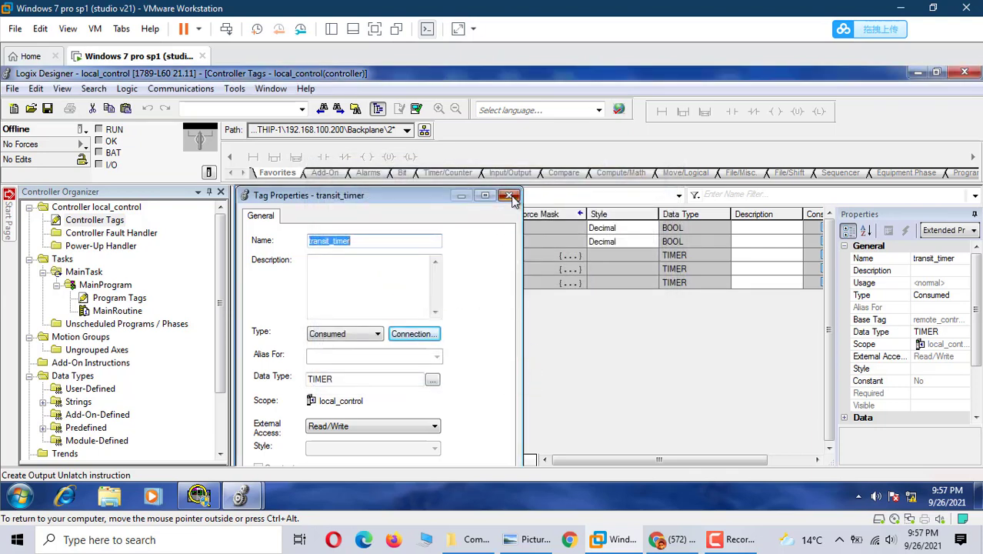
left_click(509, 195)
Reopen the local_control MainRoutine and review its two timer rungs
left_click_drag(217, 296, 219, 357)
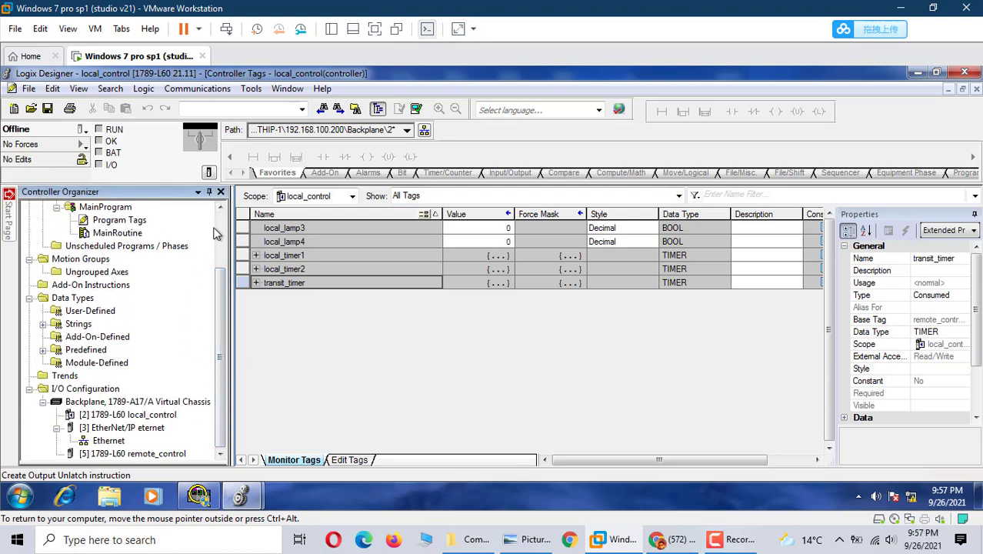
scroll(215, 233, "up", 2)
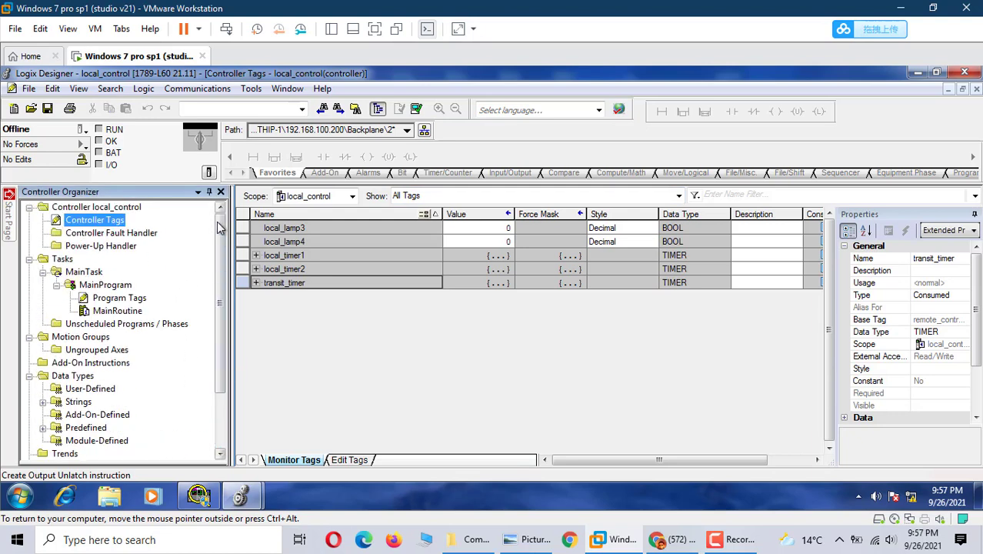
double_click(115, 311)
scroll(493, 354, "down", 2)
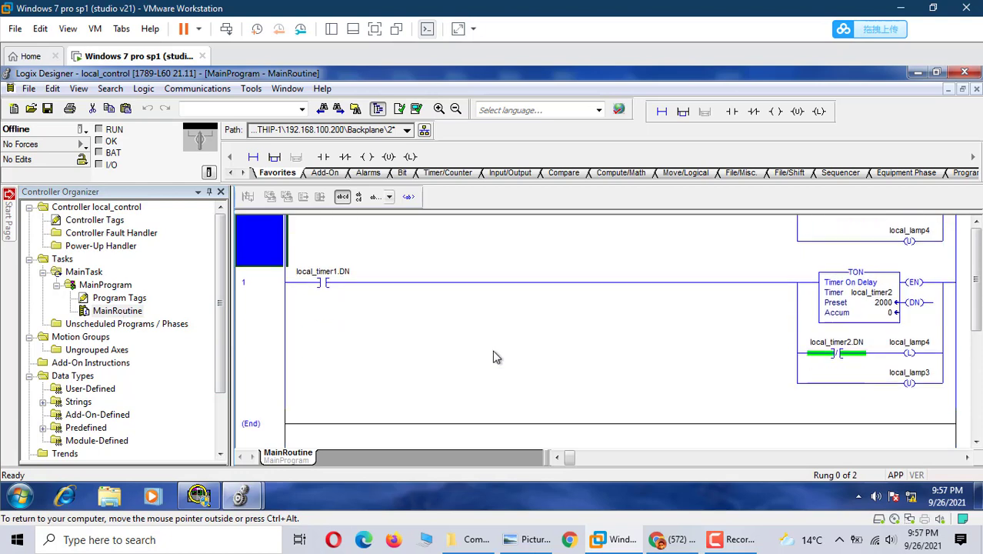
scroll(492, 350, "up", 2)
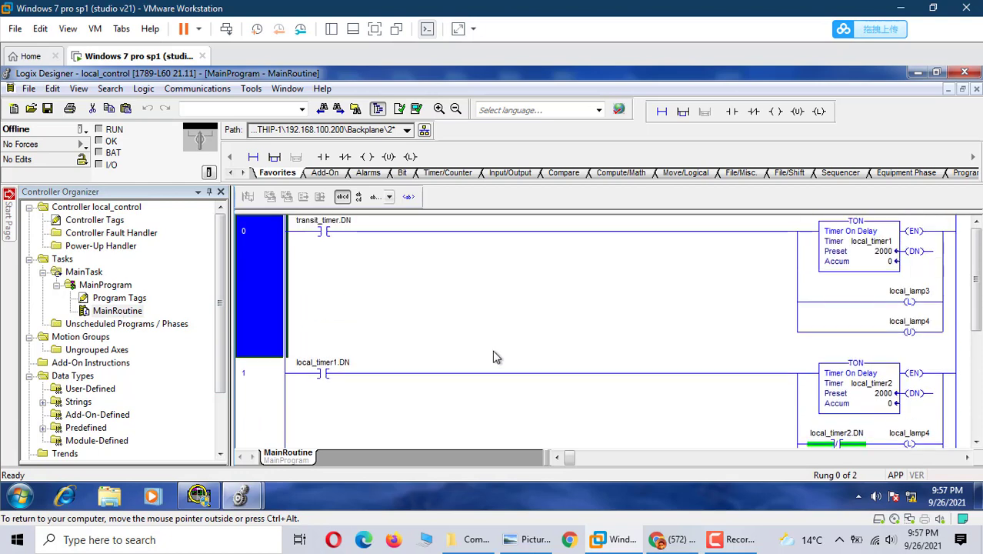
left_click(201, 91)
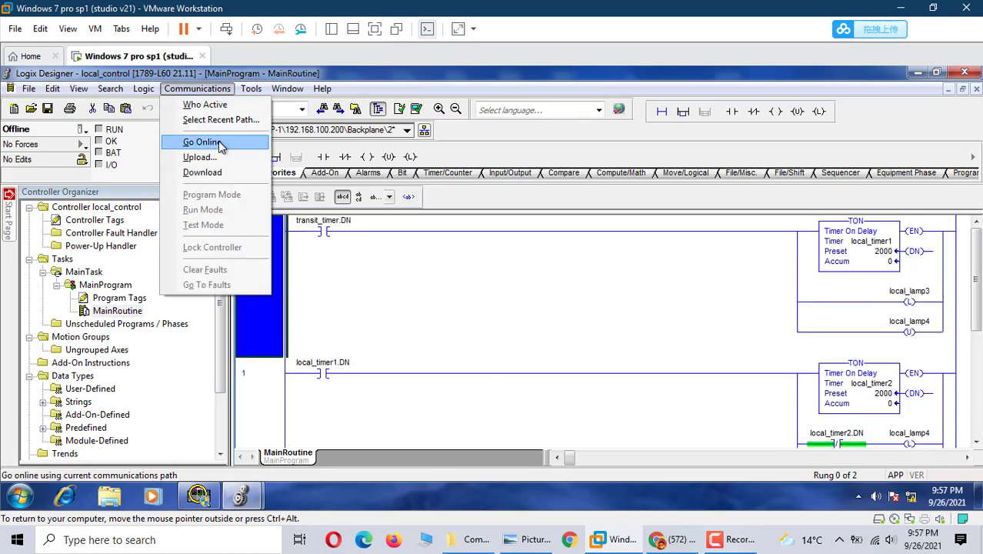
left_click(205, 105)
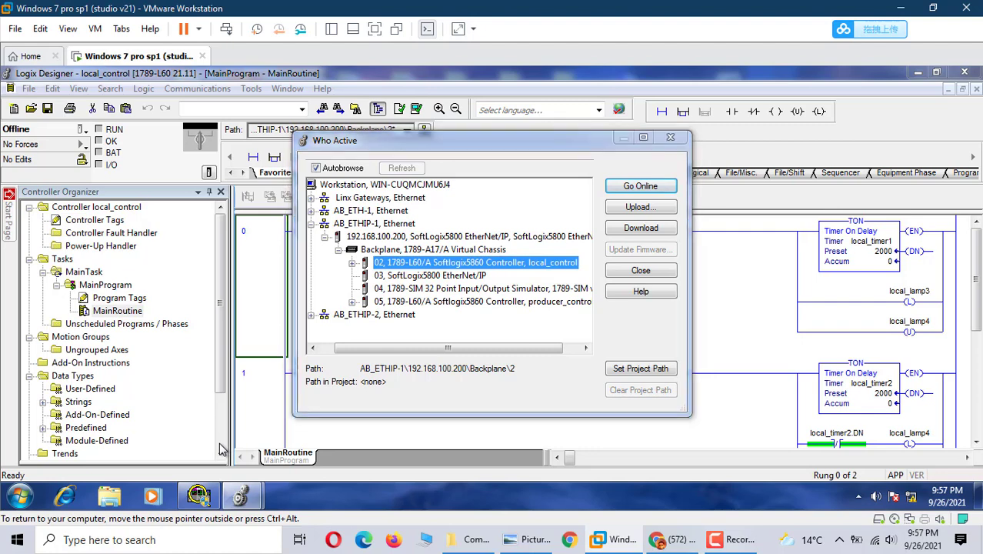
left_click(641, 270)
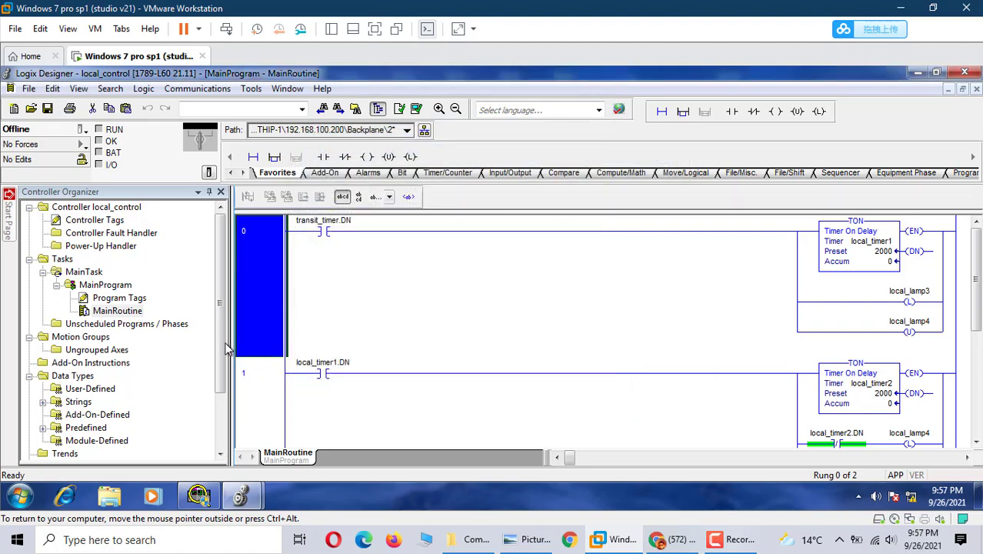
left_click(197, 88)
left_click(206, 105)
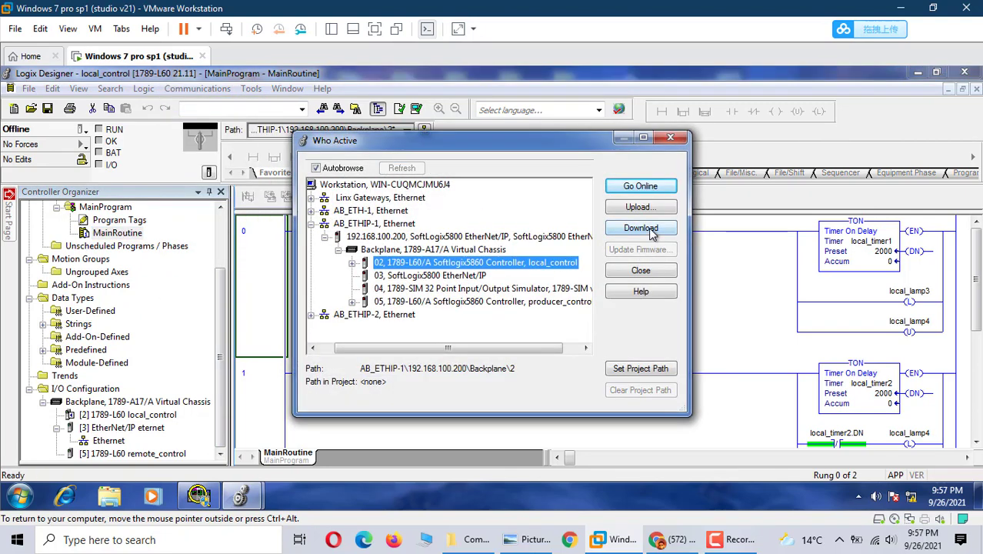
left_click(642, 229)
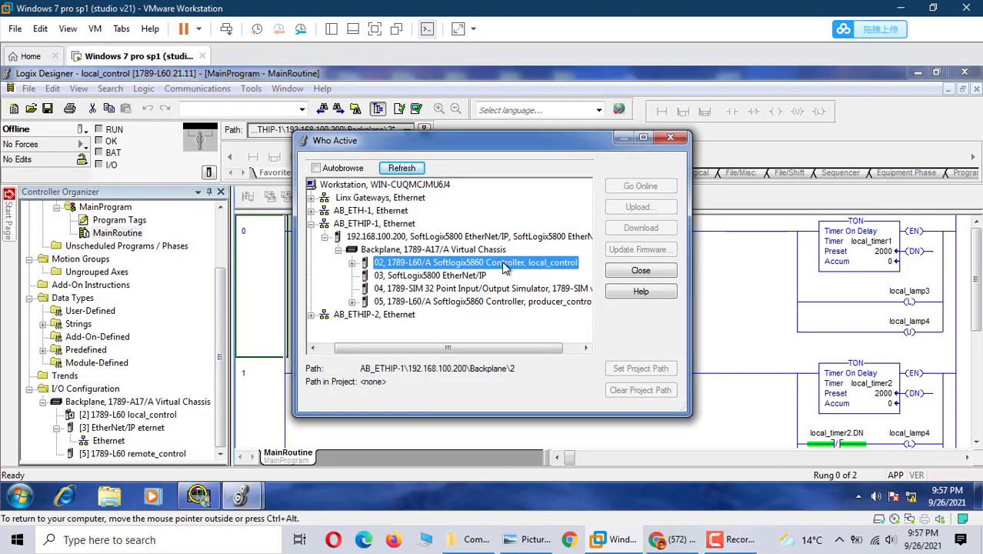
left_click(626, 275)
Download the local_control project to its controller and return the controller to Remote Run mode
left_click(197, 88)
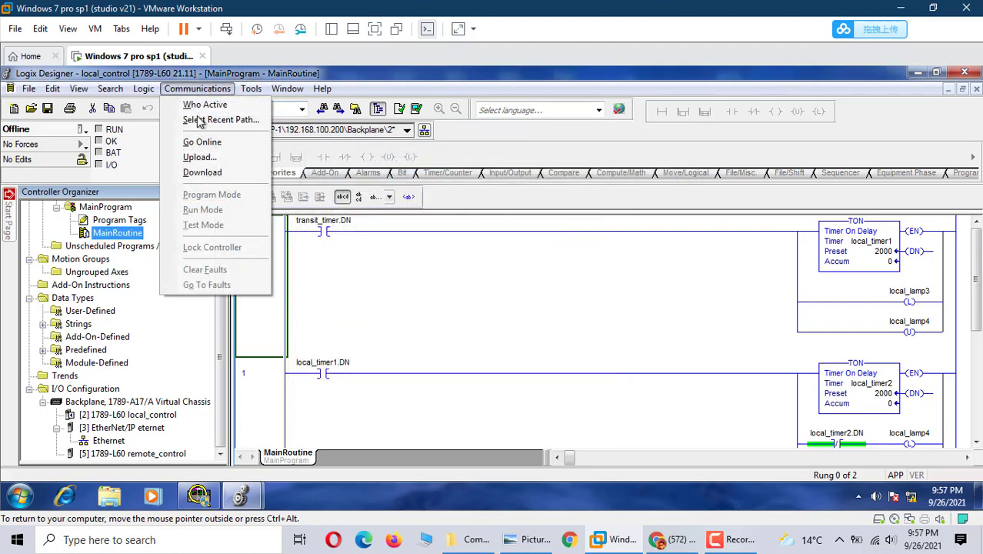
left_click(202, 174)
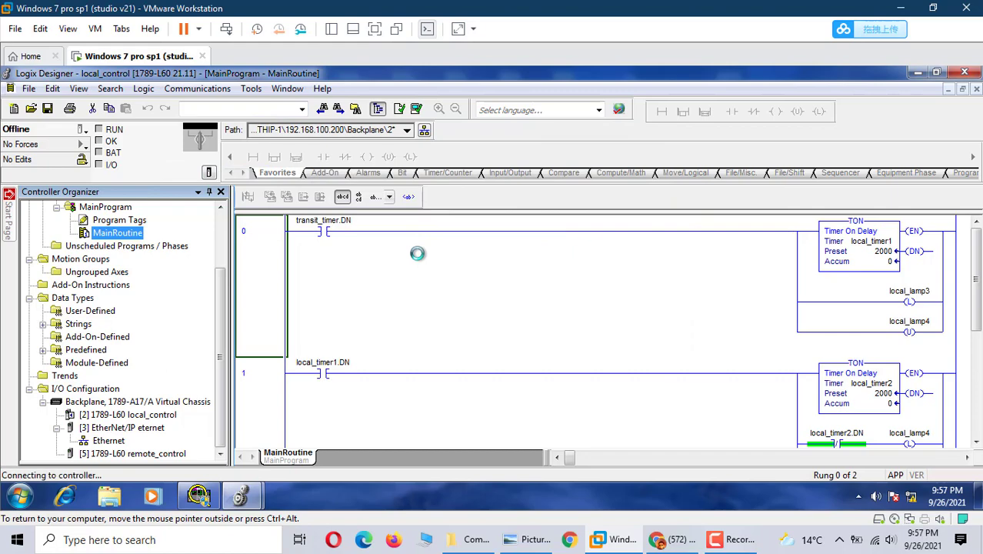
left_click(429, 419)
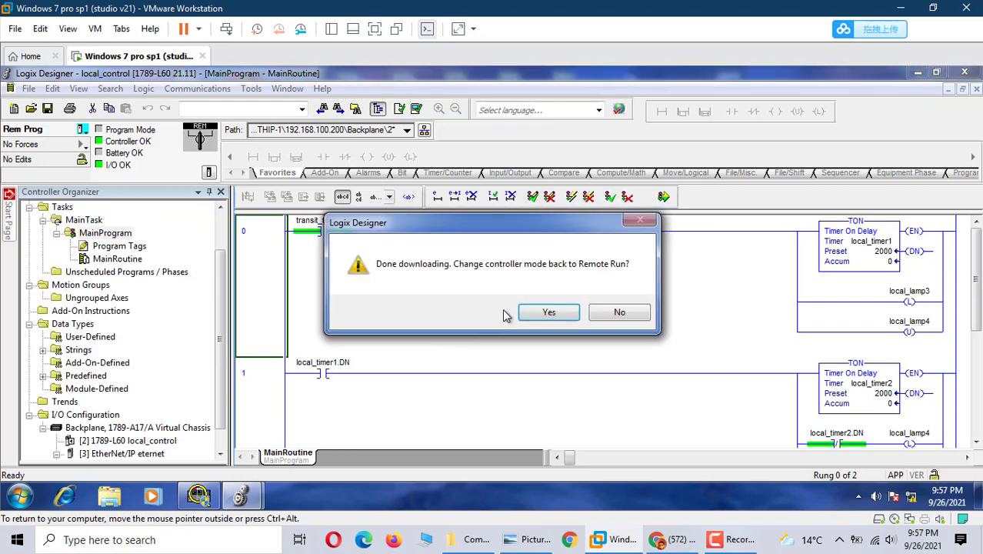
left_click(547, 312)
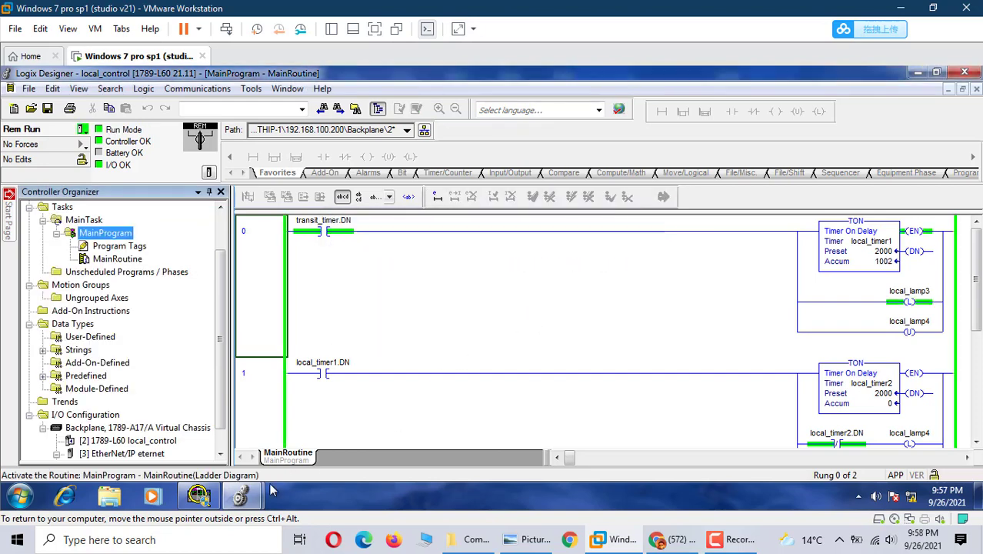
Switch to the remote_control project, download it to its controller and return that controller to Remote Run mode
mouse_move(254, 498)
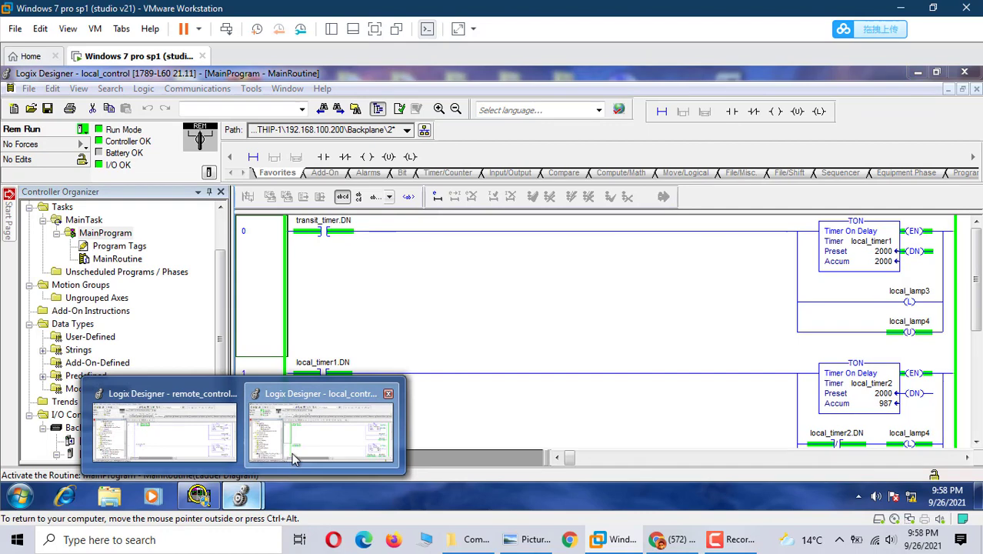
left_click(292, 452)
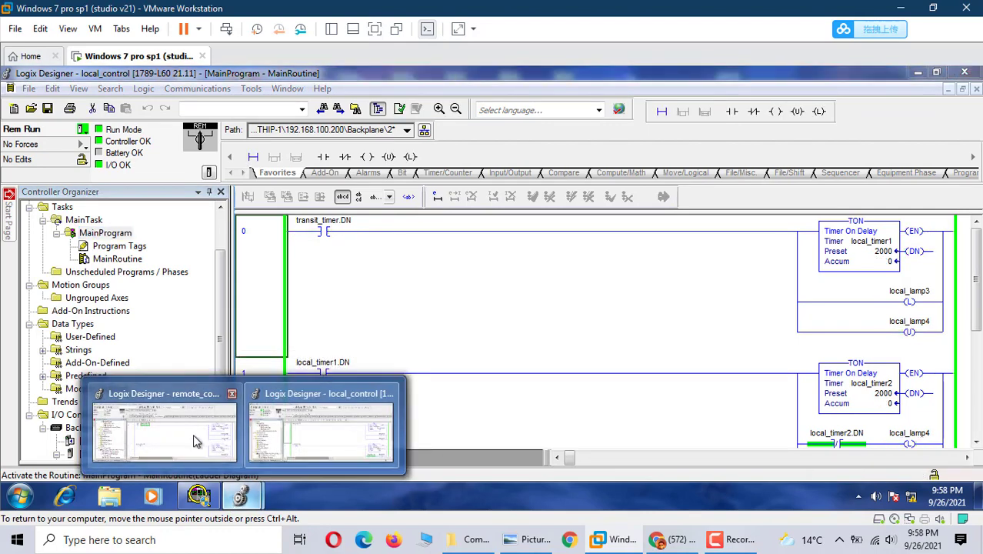
left_click(194, 441)
left_click(196, 88)
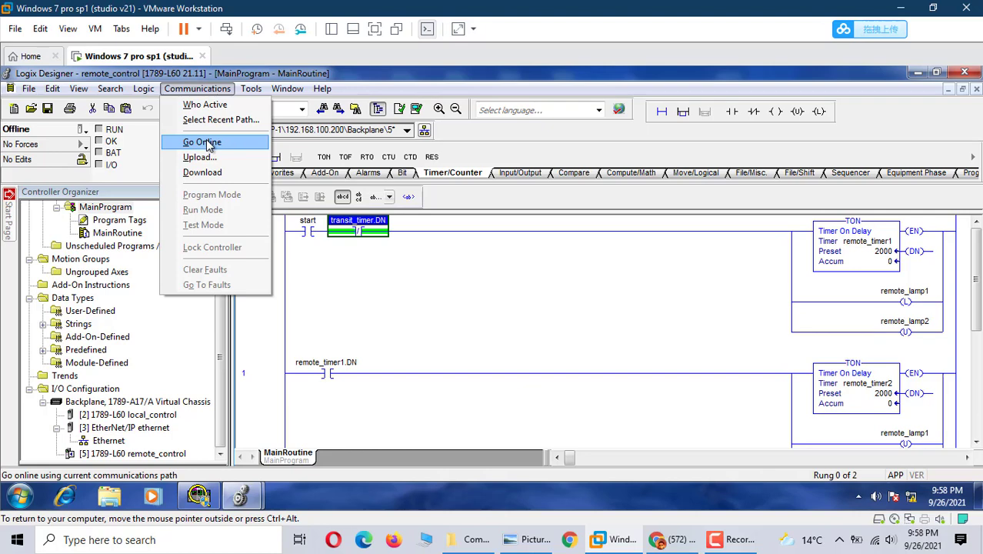
left_click(221, 173)
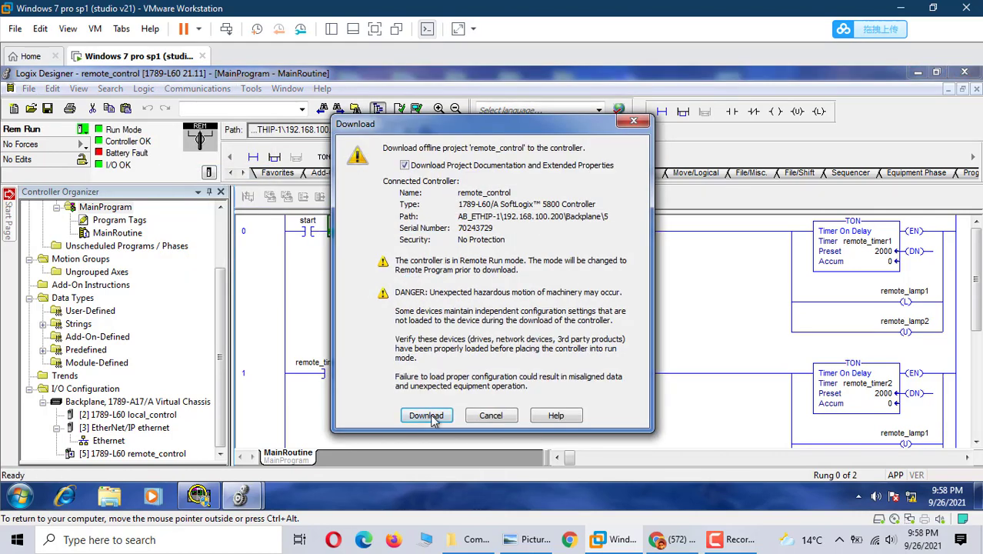
left_click(426, 415)
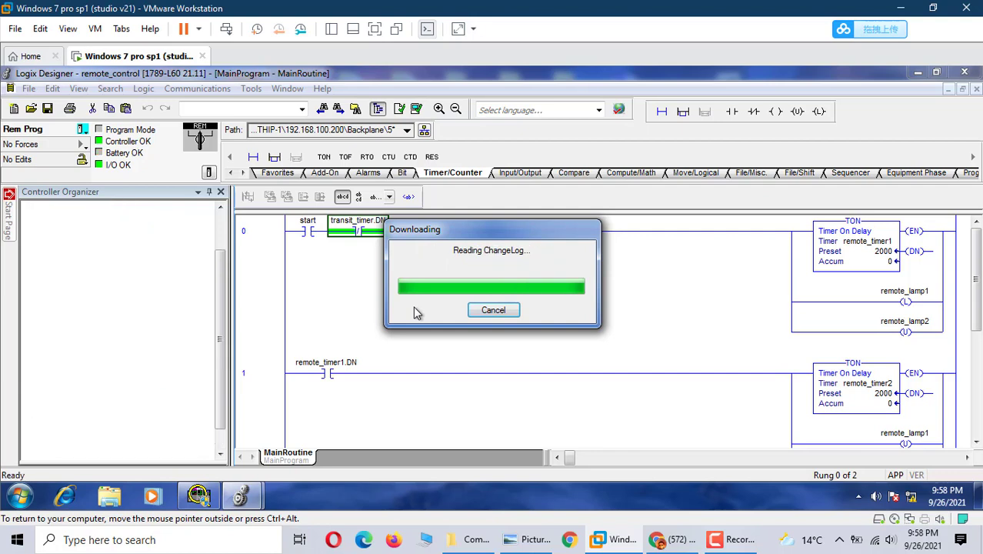
left_click(549, 316)
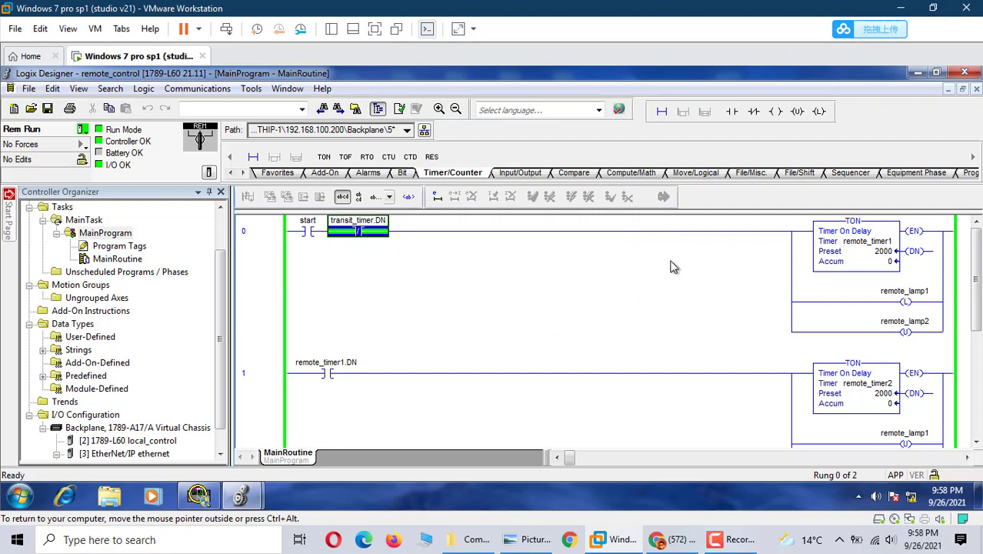
Toggle the start bit in rung 0 of the remote_control MainRoutine and check the timer and lamp branches in rung 1
right_click(305, 234)
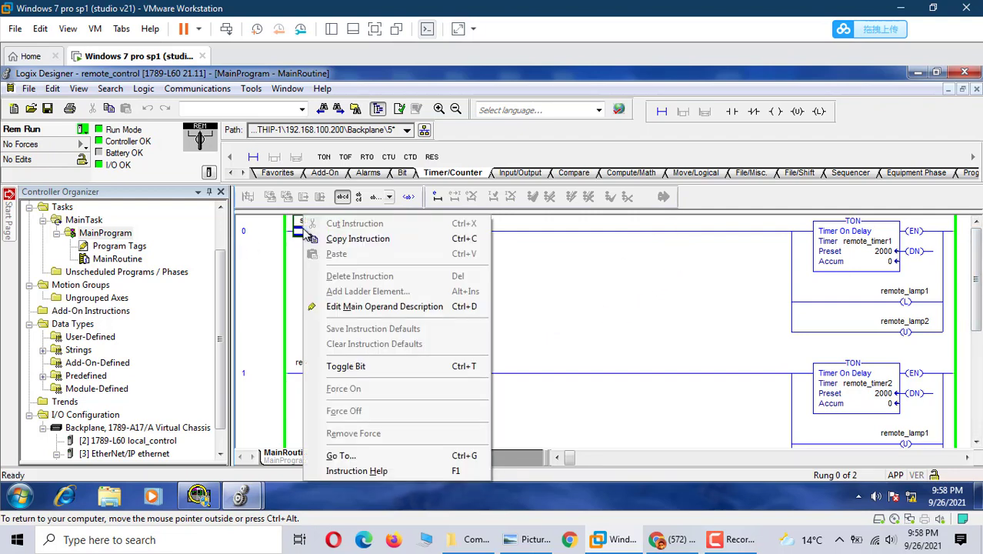
left_click(367, 369)
scroll(607, 352, "down", 2)
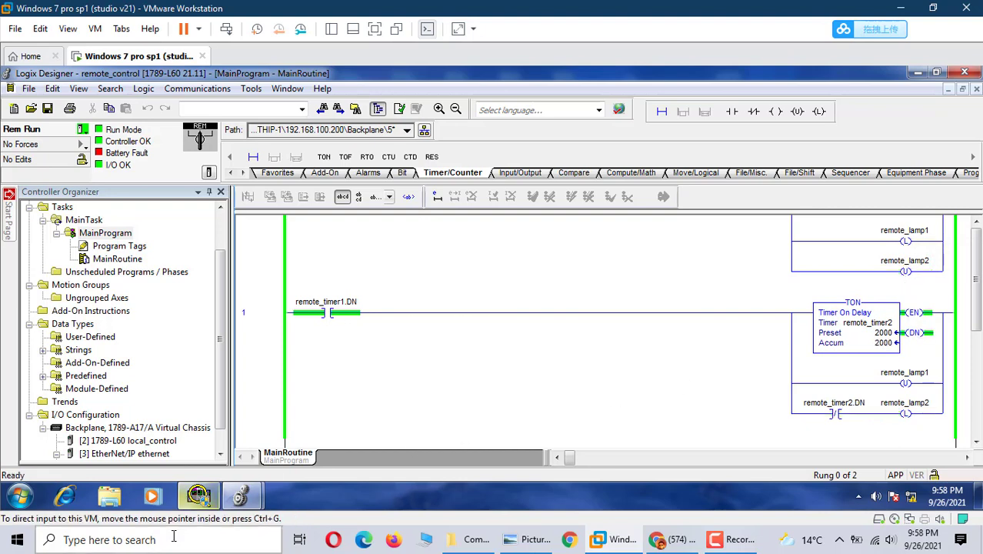
Monitor the running timer and lamp rungs in the local_control MainRoutine, then in the remote_control MainRoutine
mouse_move(198, 496)
left_click(344, 453)
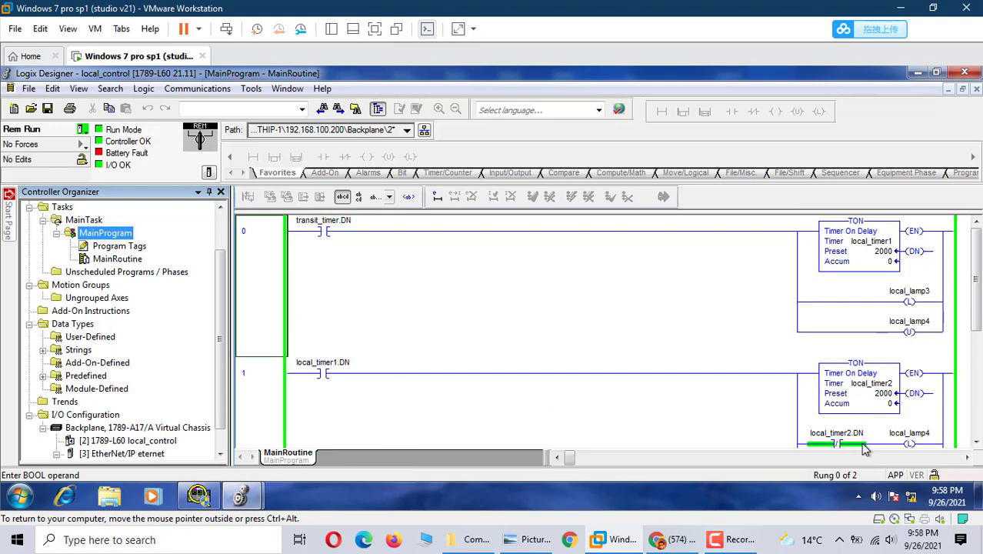
scroll(724, 349, "down", 2)
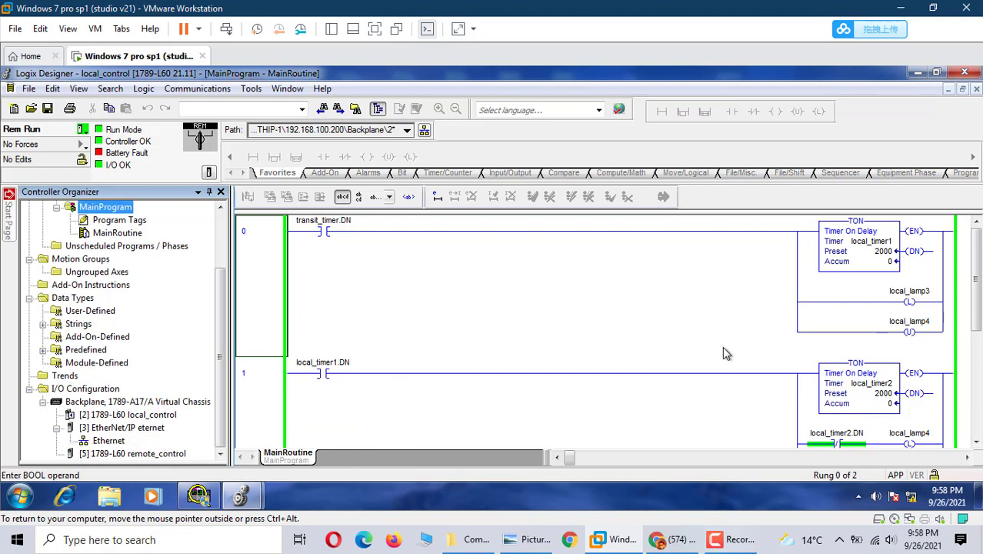
left_click(979, 278)
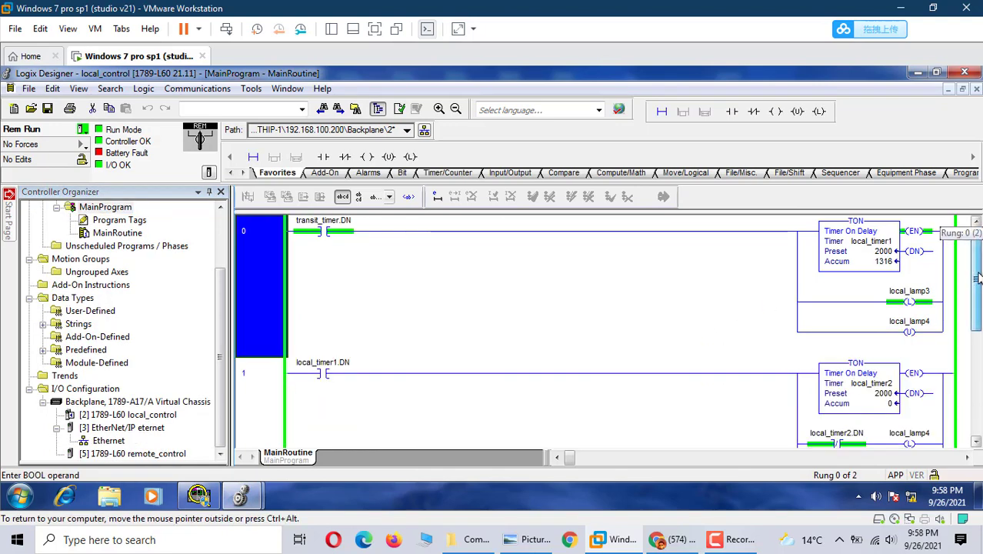
left_click(240, 496)
left_click(210, 435)
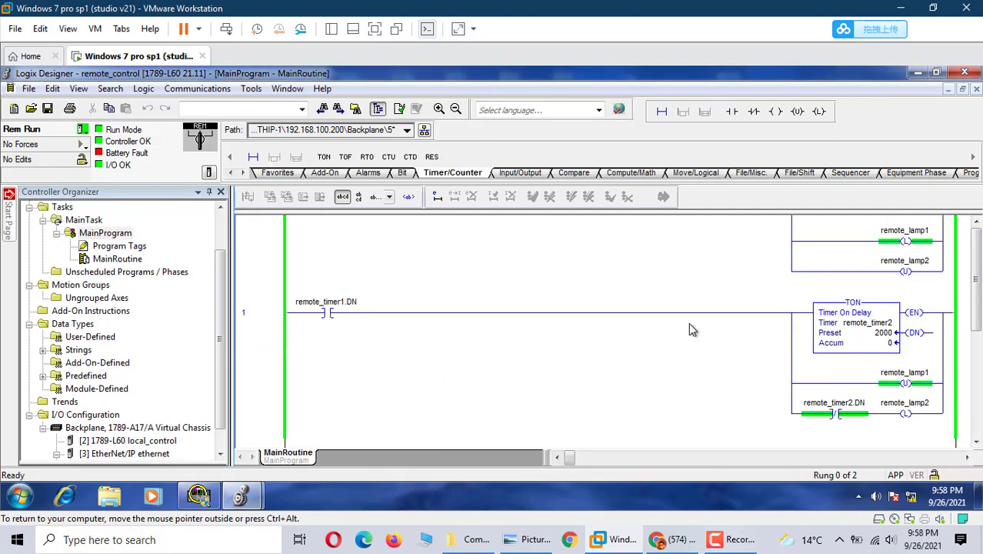
scroll(707, 428, "up", 2)
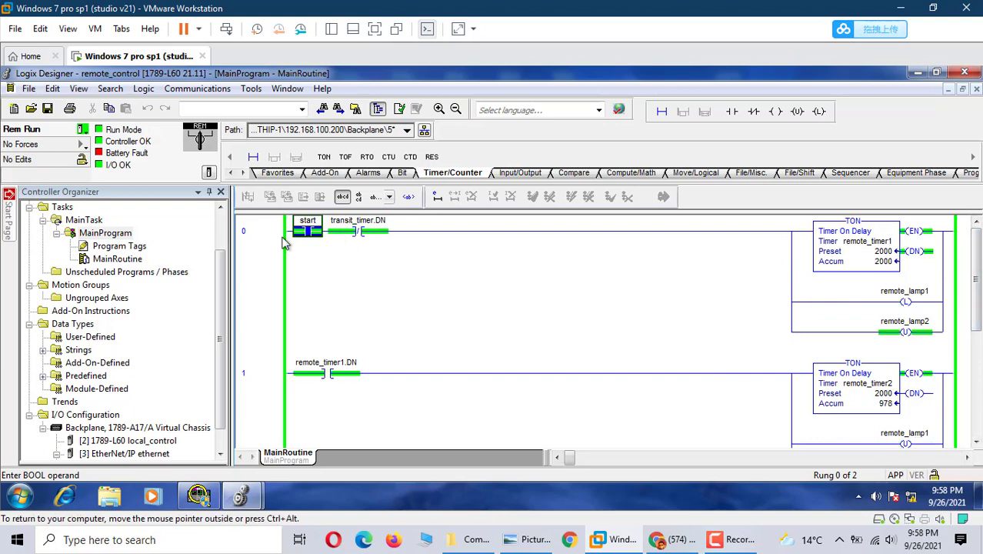
Open the remote_control Controller Tags and expand transit_timer to examine its member values
left_click(221, 226)
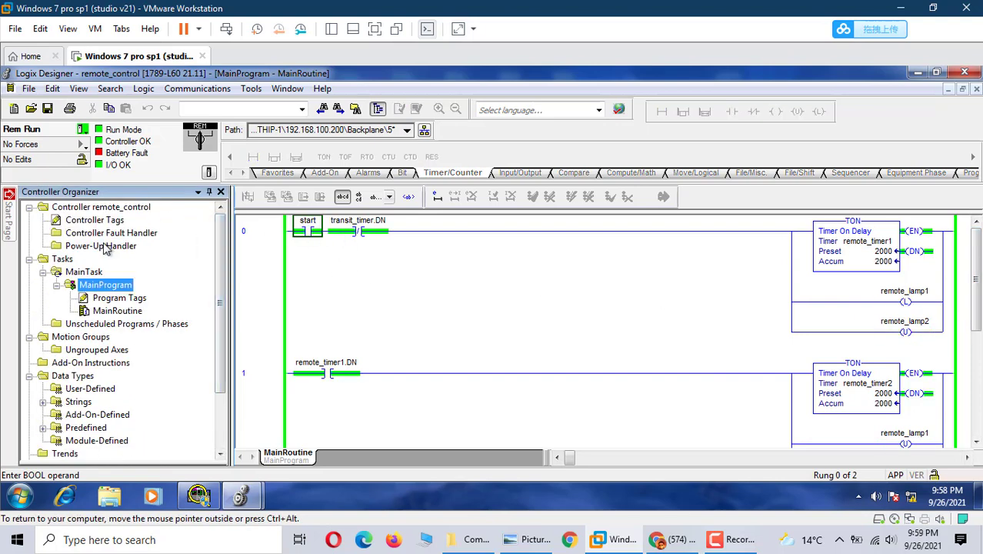
double_click(94, 221)
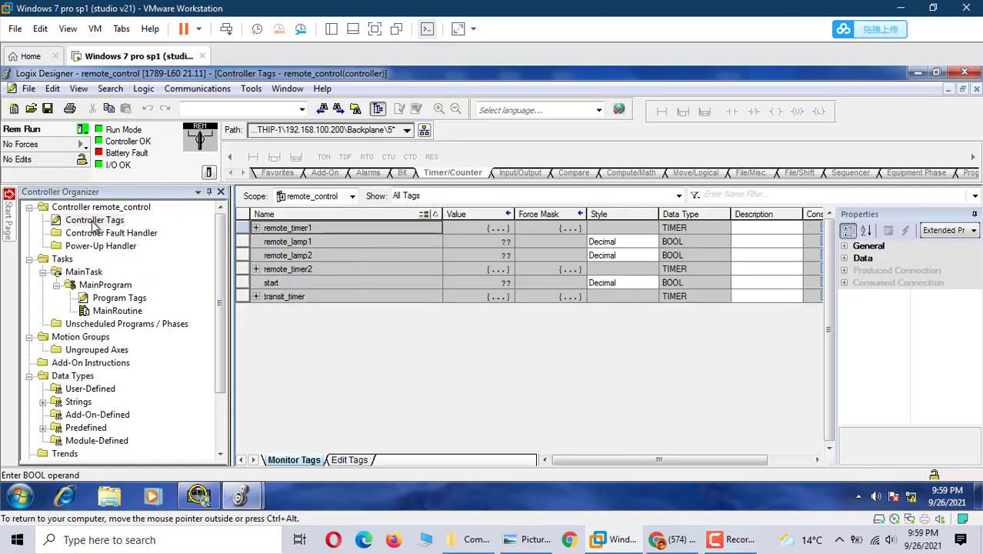
left_click(255, 297)
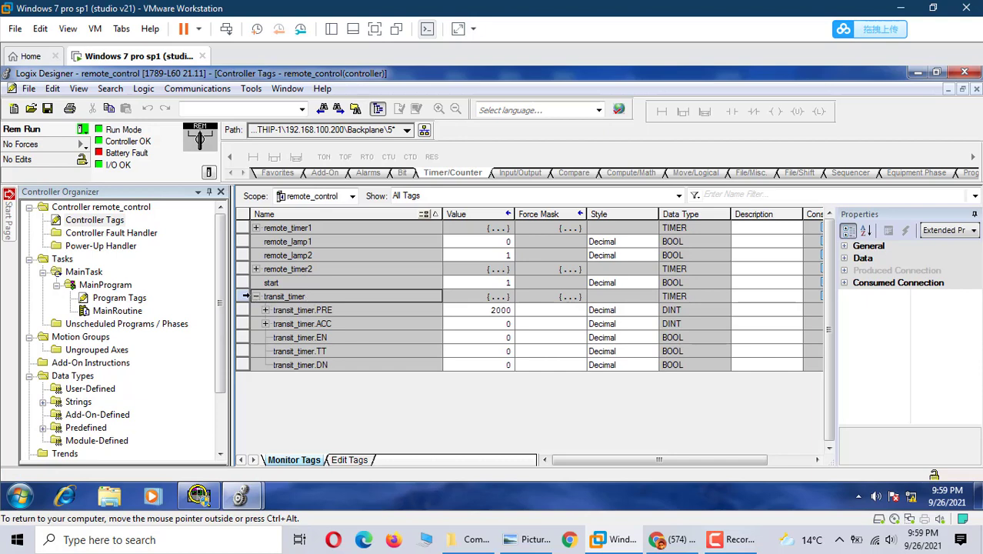
left_click(281, 297)
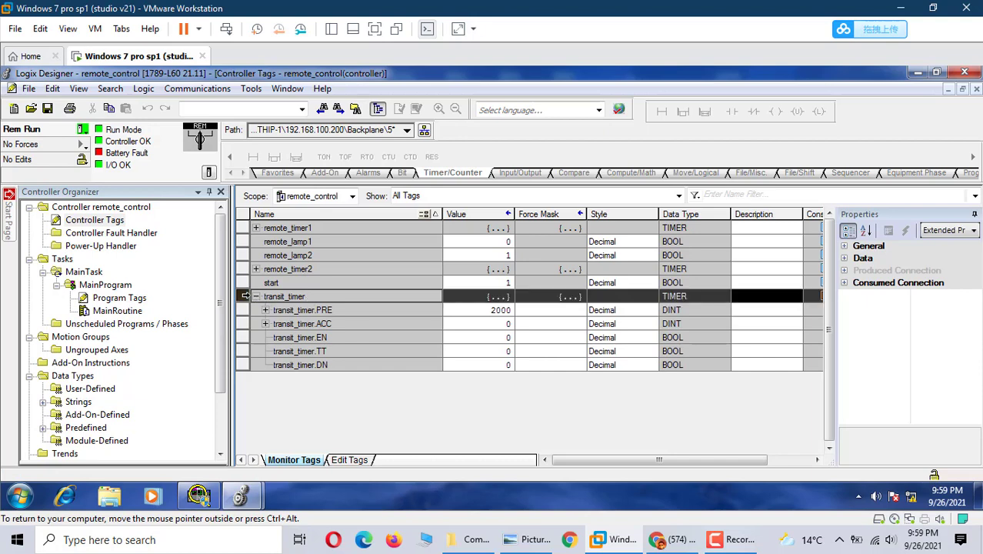
Open the properties of remote_control's transit_timer tag, inspect its consumed tag connection, and close them without changes
right_click(294, 303)
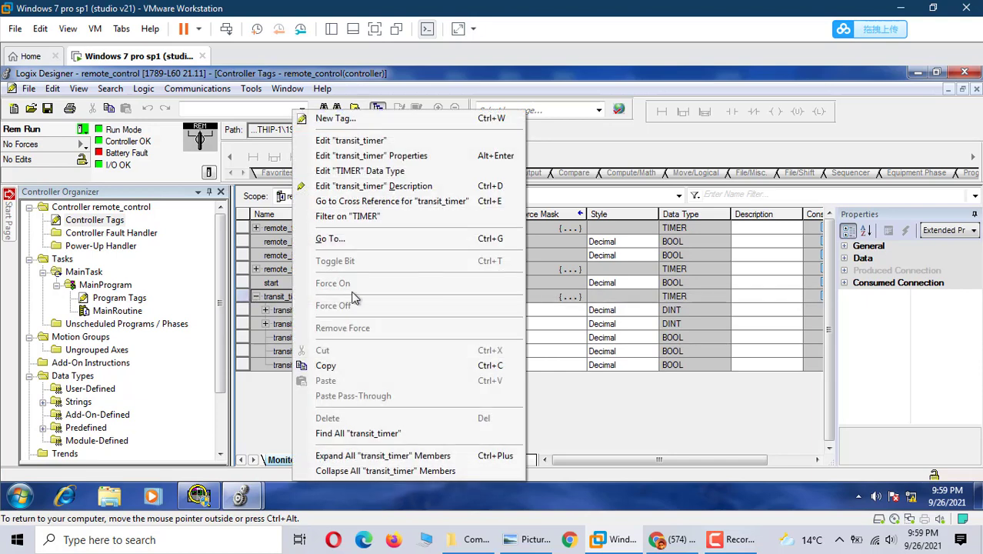
left_click(400, 156)
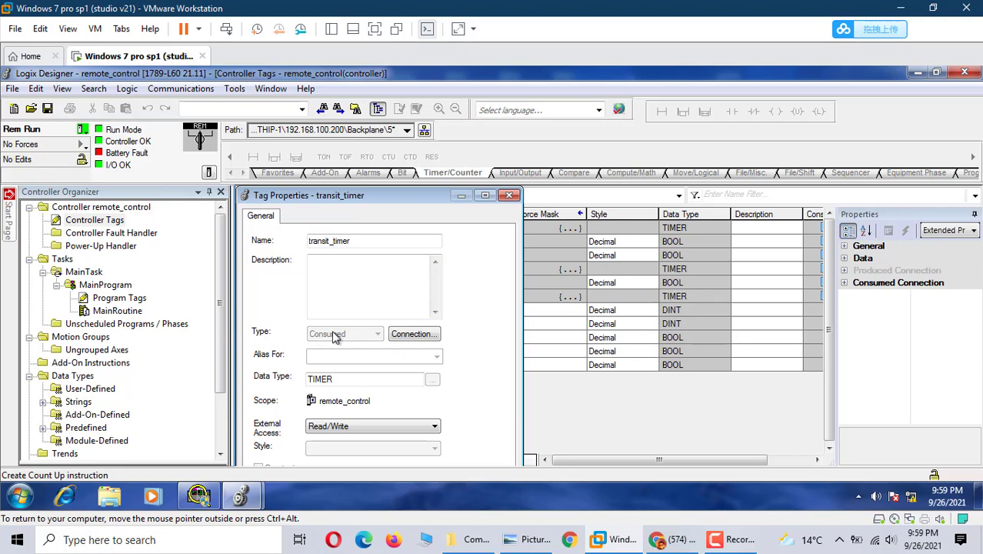
left_click(410, 336)
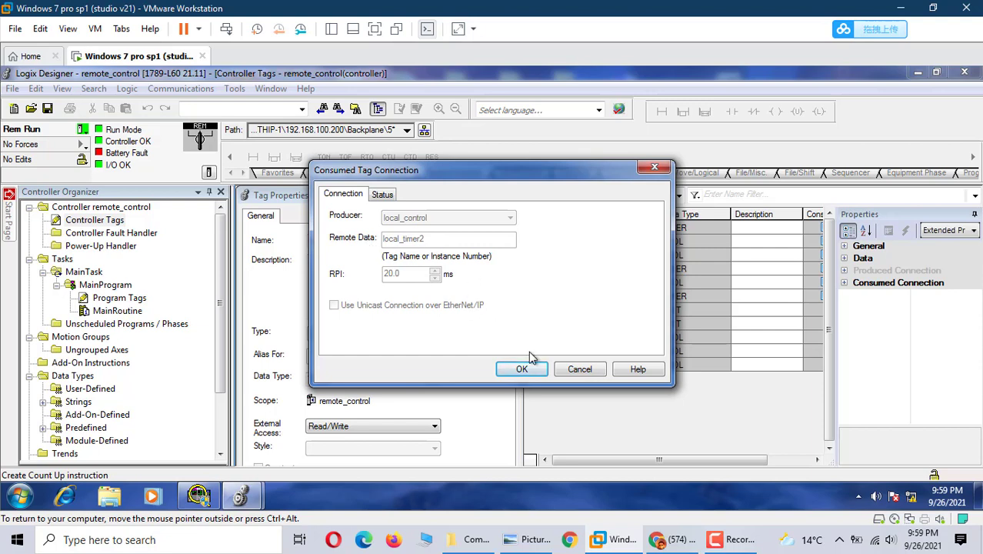
left_click(581, 370)
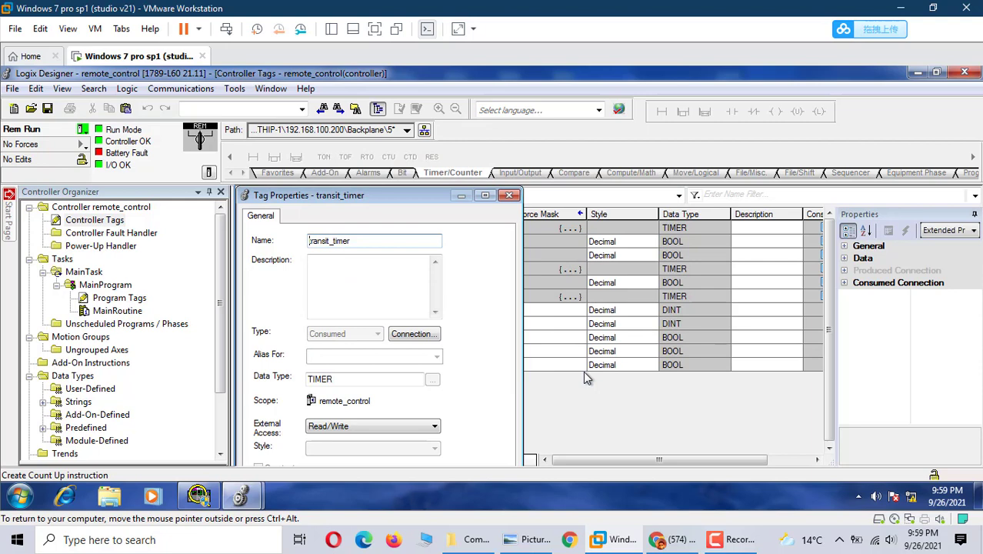
left_click(511, 196)
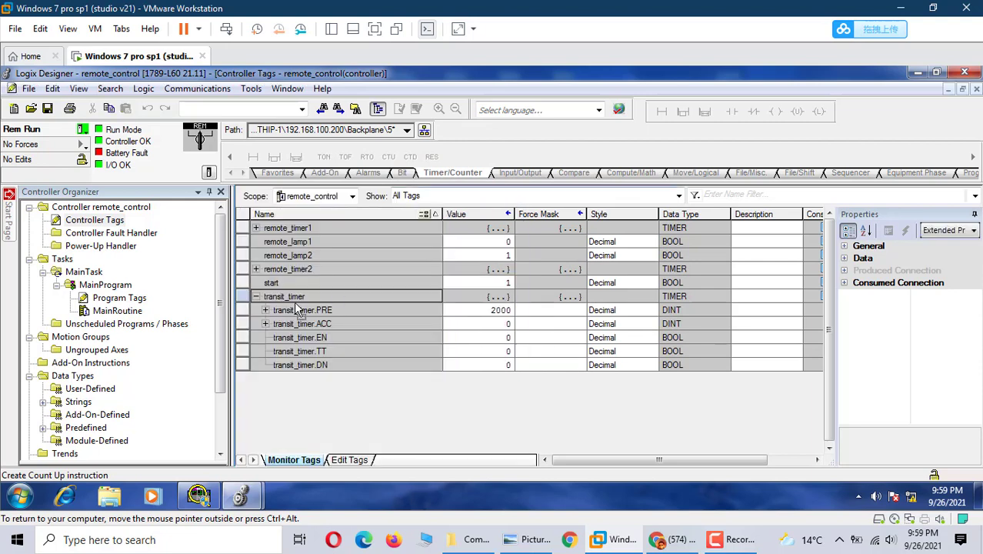
Open the remote_control MainRoutine and monitor the timer and lamp branches in rungs 0 and 1
left_click(115, 311)
double_click(115, 310)
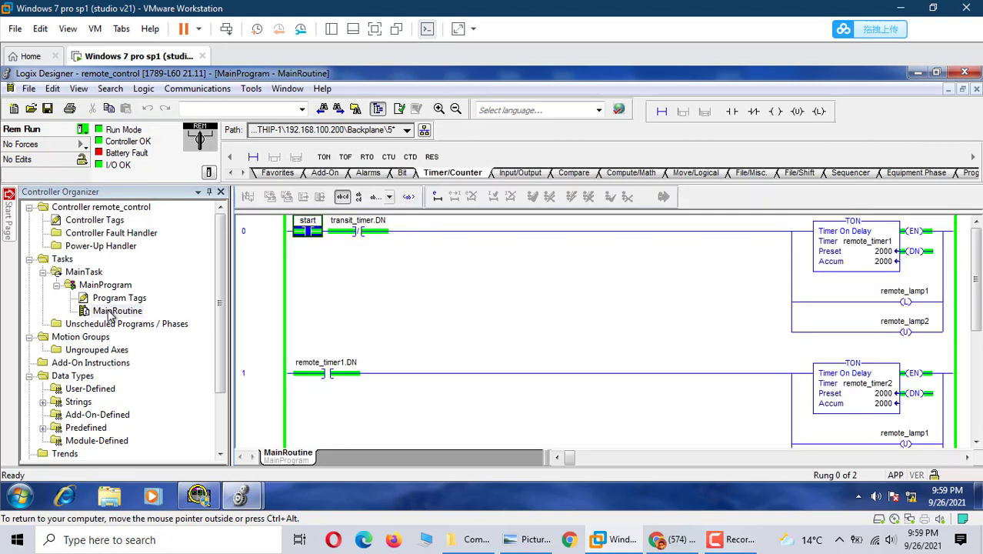
mouse_move(975, 304)
left_mouse_down()
mouse_move(976, 337)
mouse_move(979, 264)
mouse_move(977, 323)
left_mouse_up()
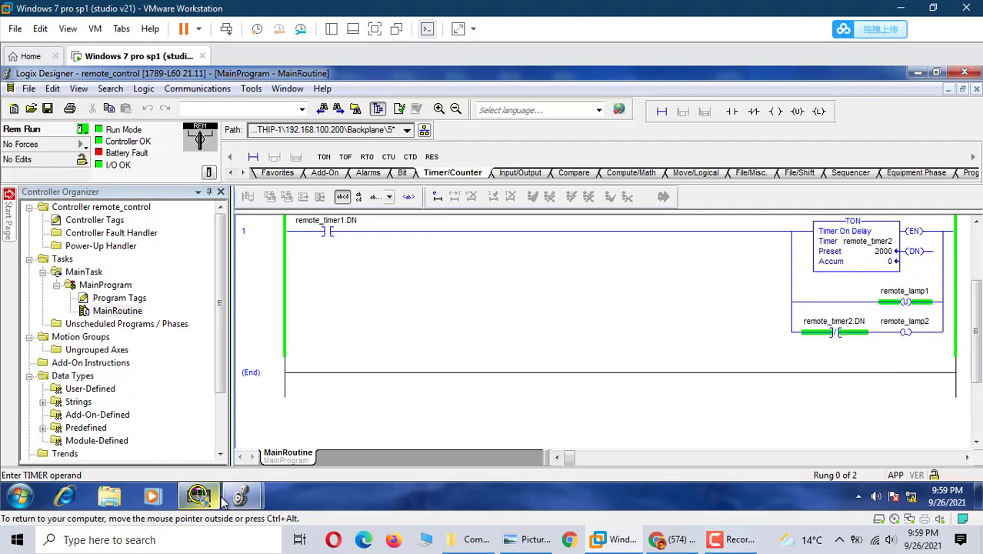
mouse_move(240, 500)
left_click(219, 450)
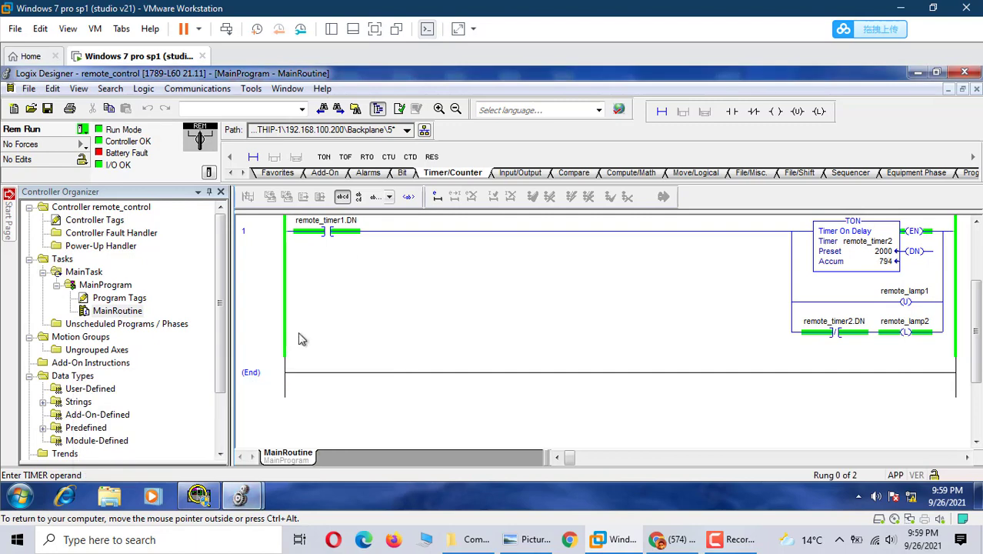
scroll(635, 352, "up", 3)
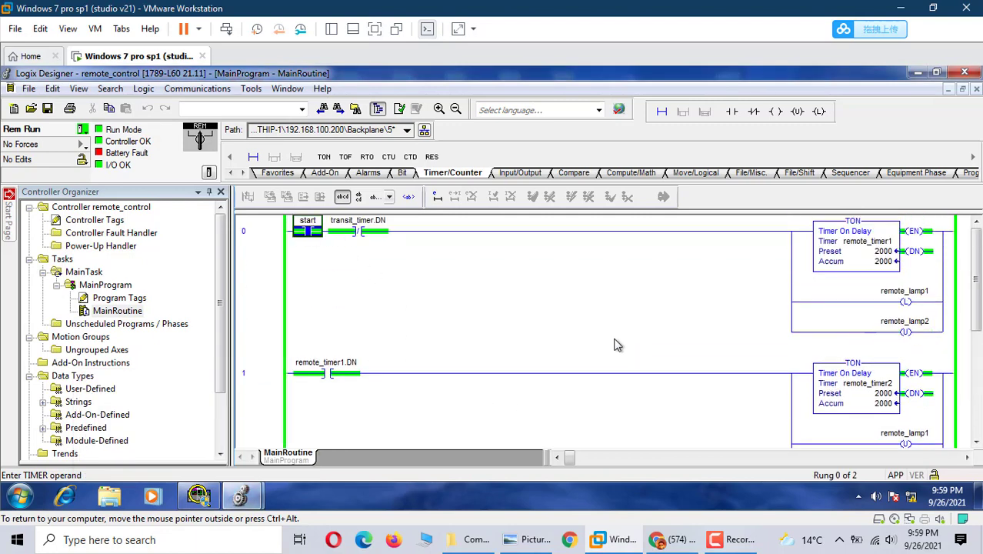
Switch to the local_control project and monitor the local_timer2 rung in its MainRoutine
left_click(253, 498)
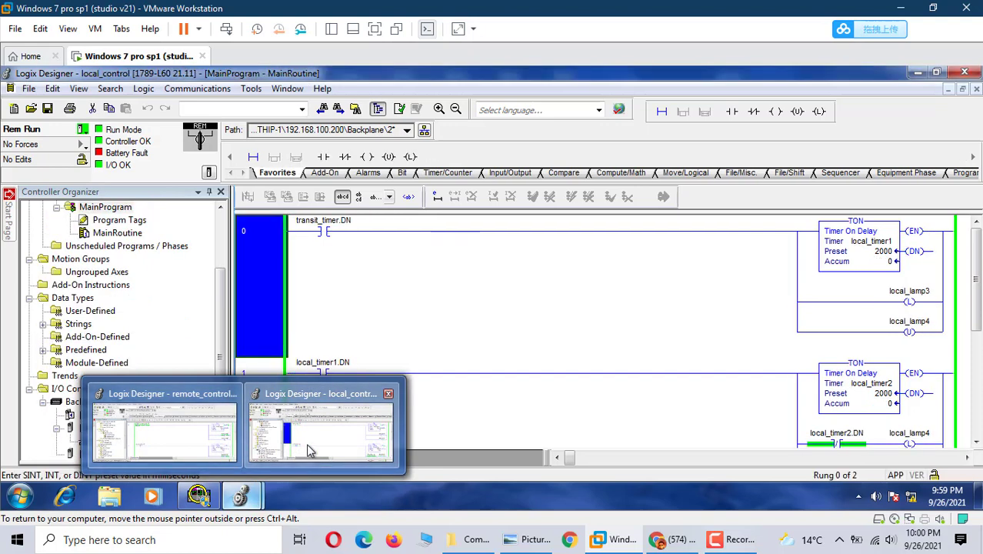
left_click(306, 443)
scroll(647, 440, "down", 3)
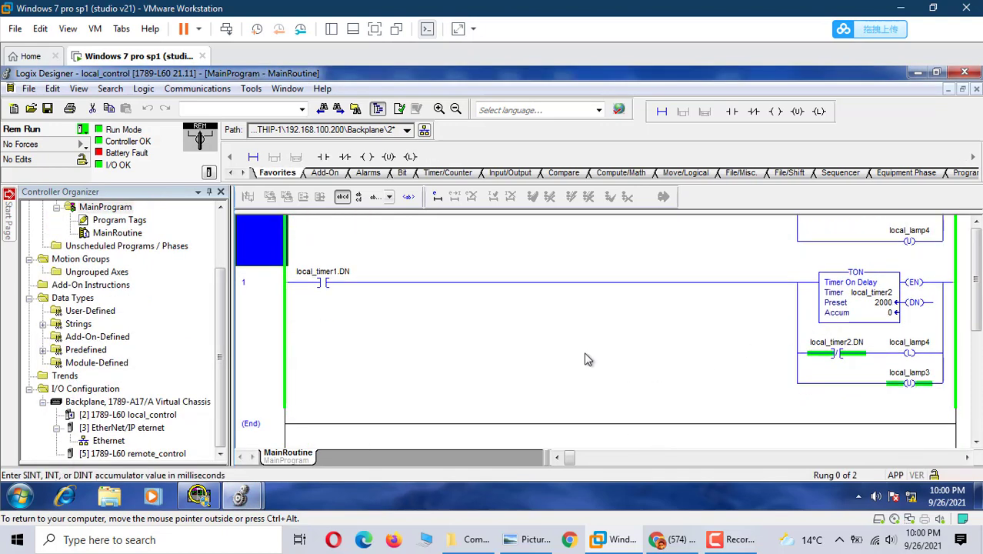
scroll(585, 359, "up", 2)
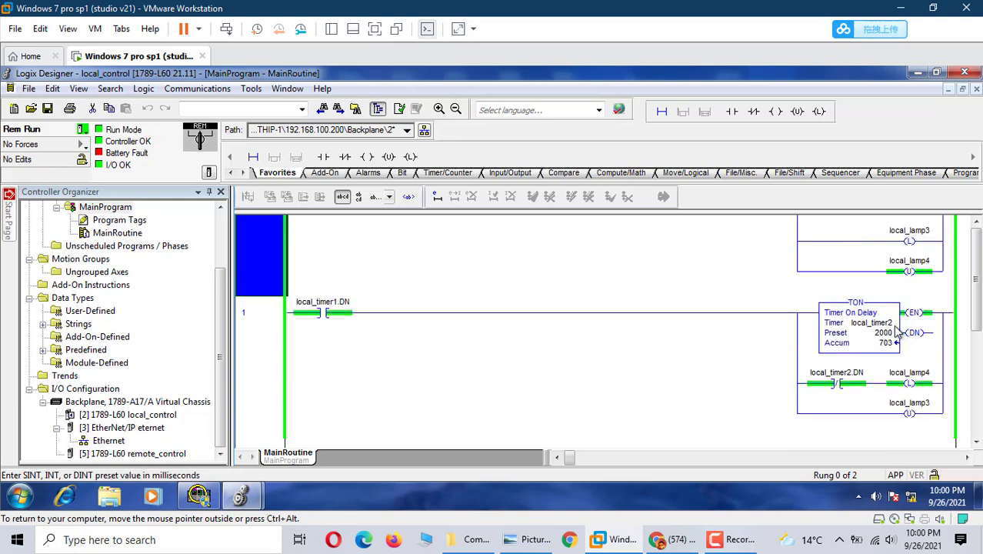
left_click(882, 329)
right_click(882, 329)
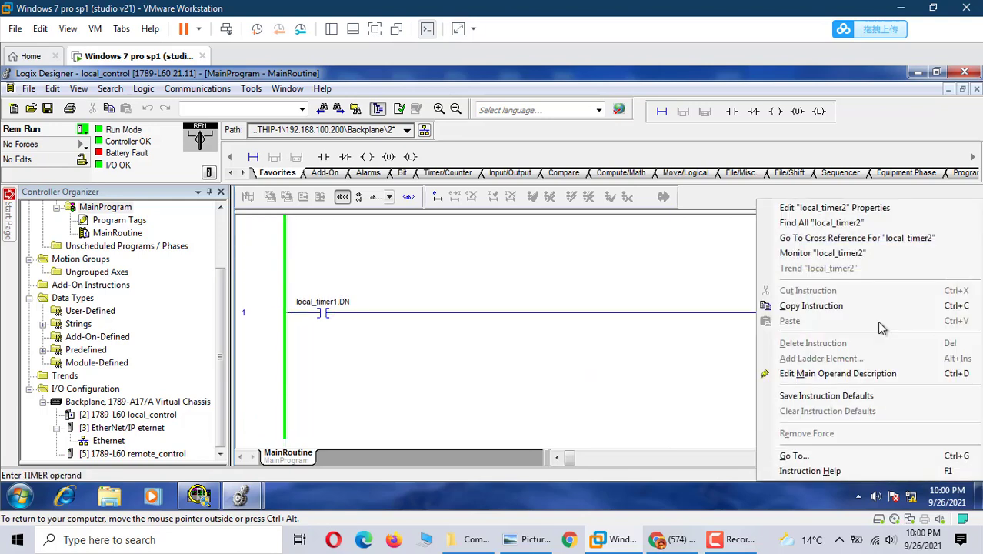
left_click(693, 364)
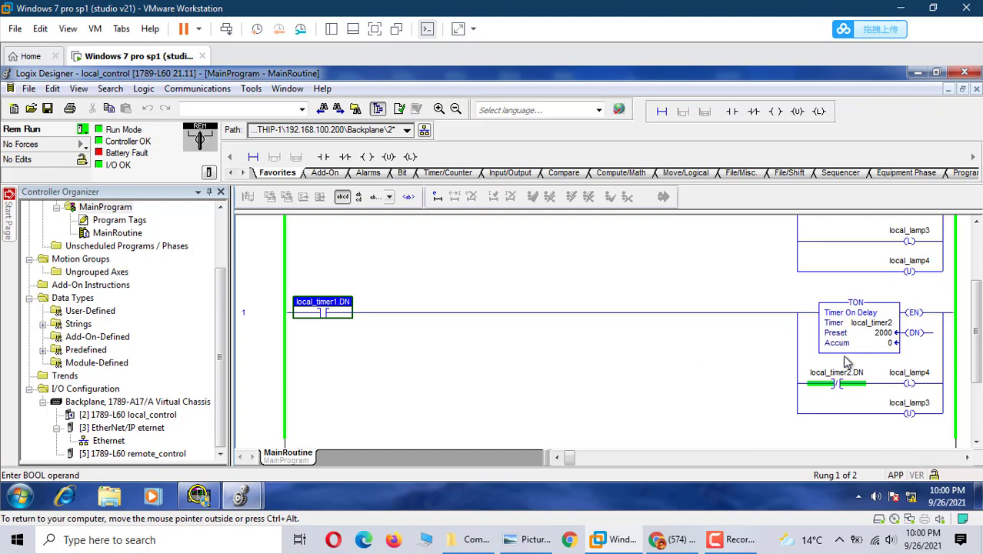
left_click(863, 329)
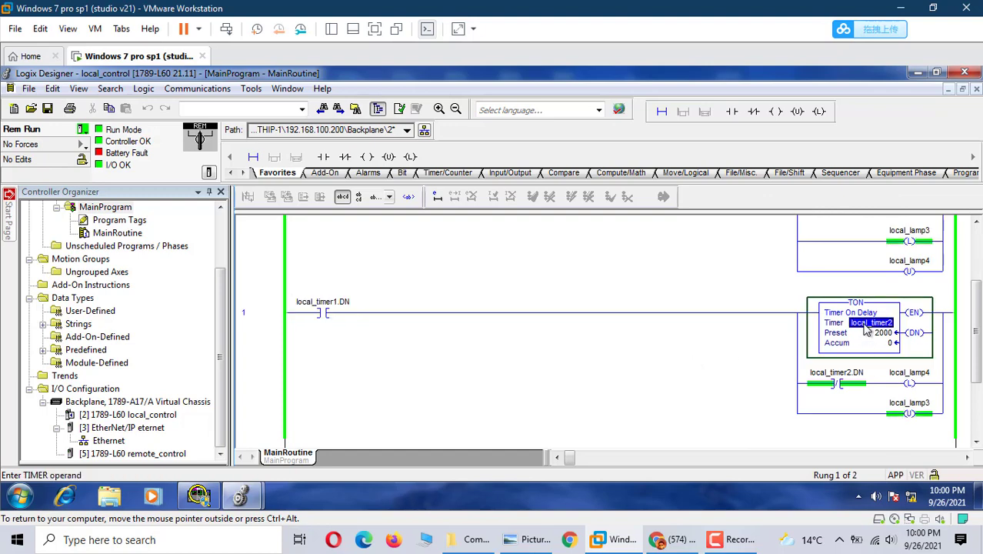
right_click(865, 329)
left_click(604, 347)
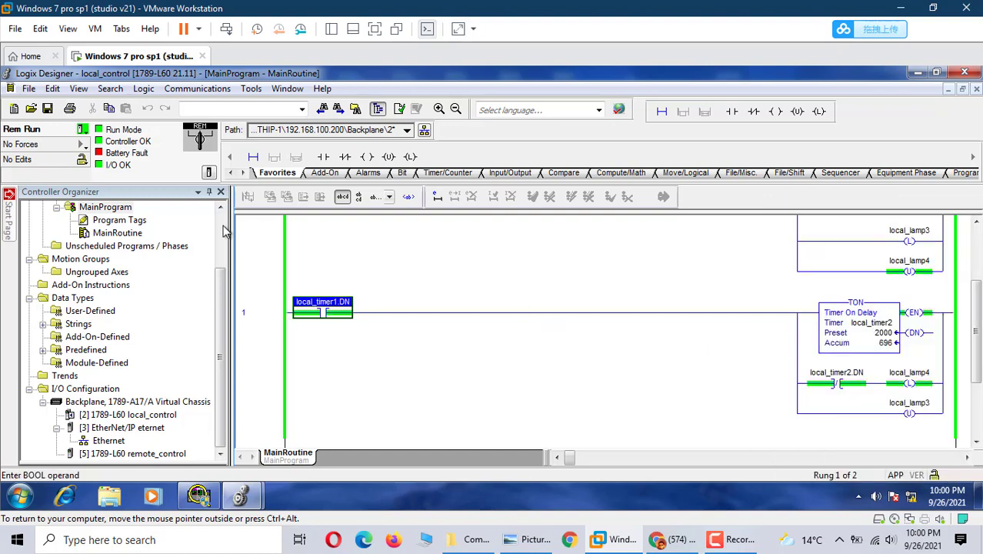
Open the local_control Controller Tags, select local_timer2 and show the tag list in its editing view
scroll(223, 231, "up", 2)
left_click(94, 220)
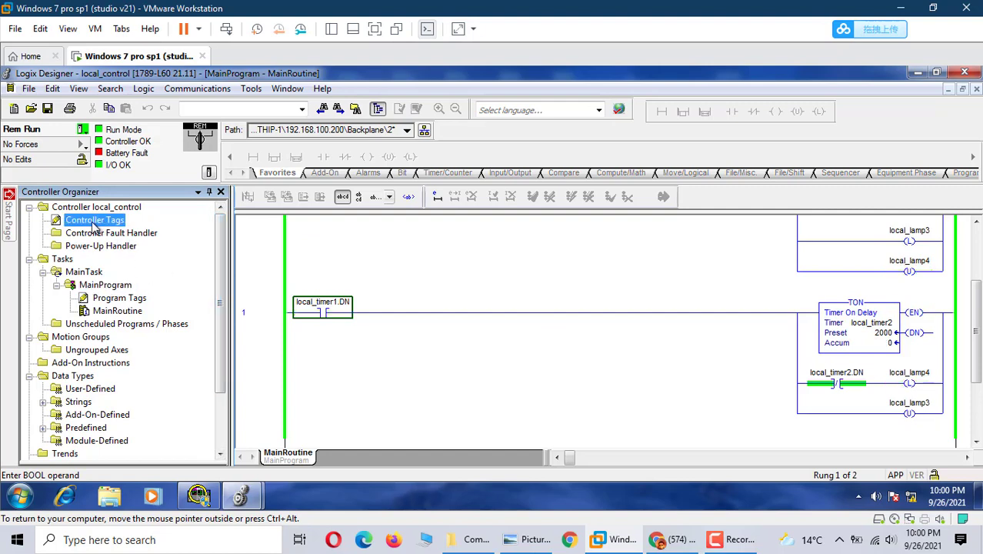
double_click(93, 221)
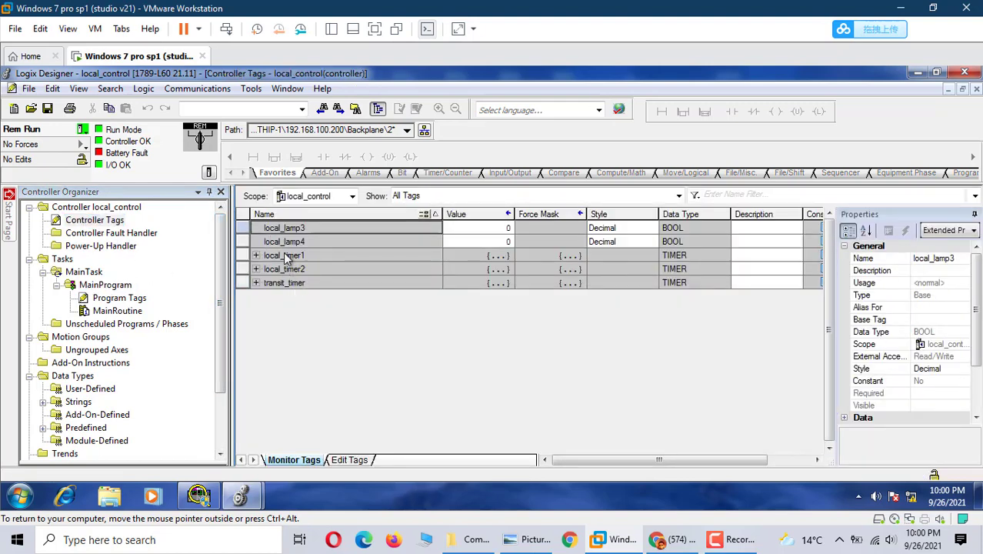
left_click(260, 272)
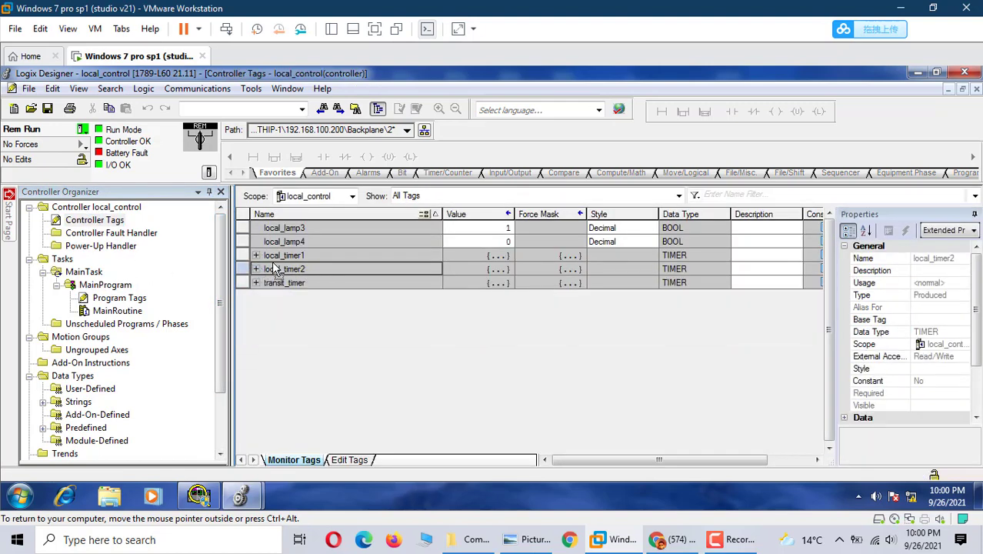
left_click(275, 271)
right_click(274, 269)
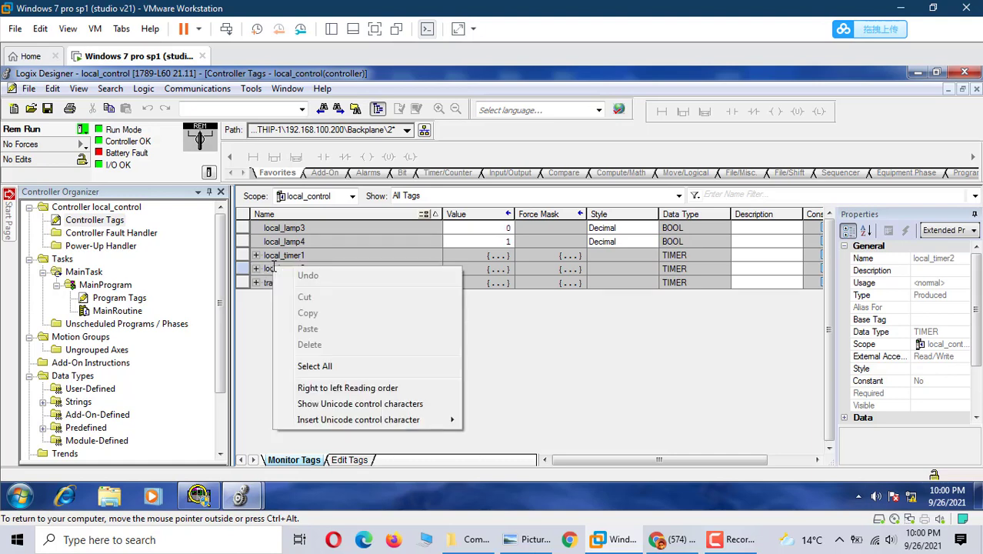
left_click(348, 459)
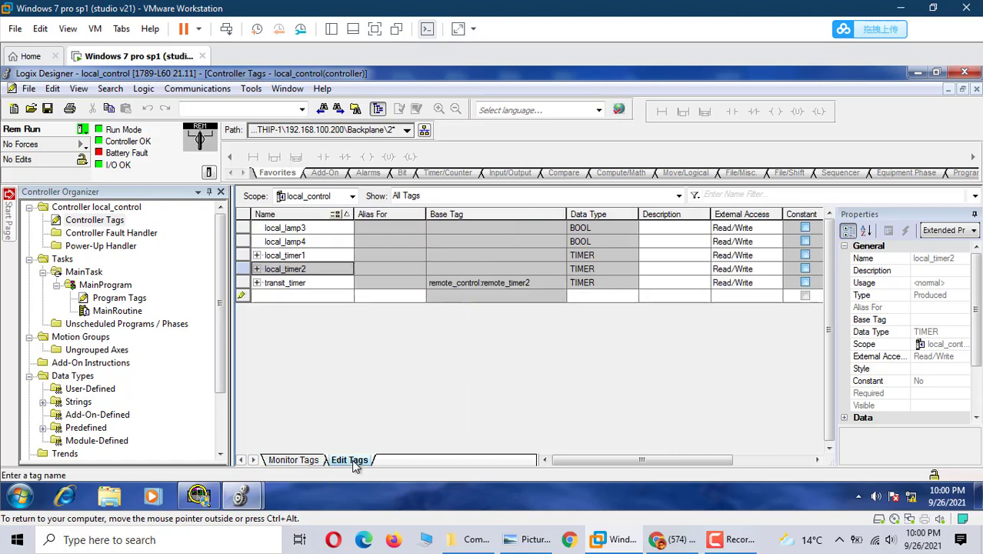
Open the local_timer2 tag properties, inspect its produced tag connection, and close both dialogs
right_click(301, 269)
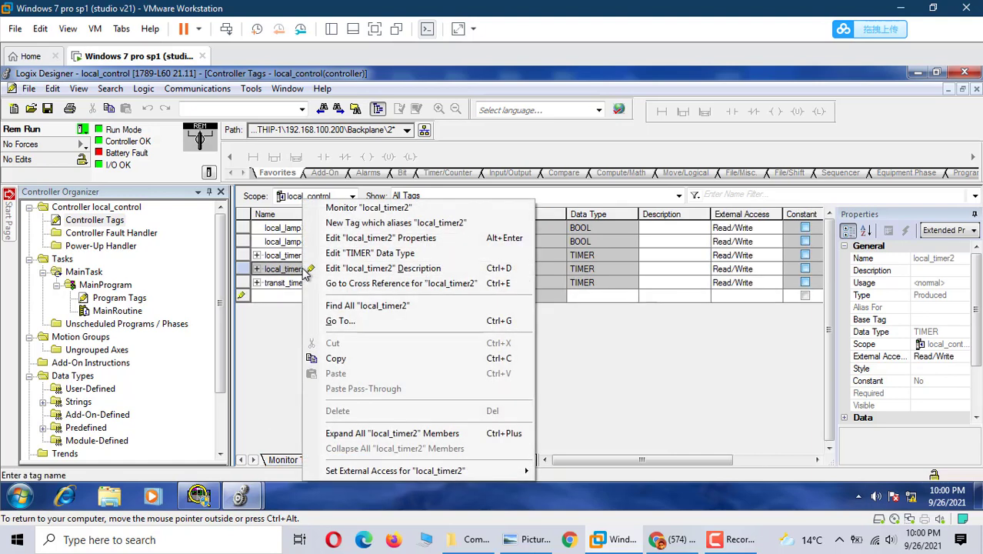
left_click(378, 243)
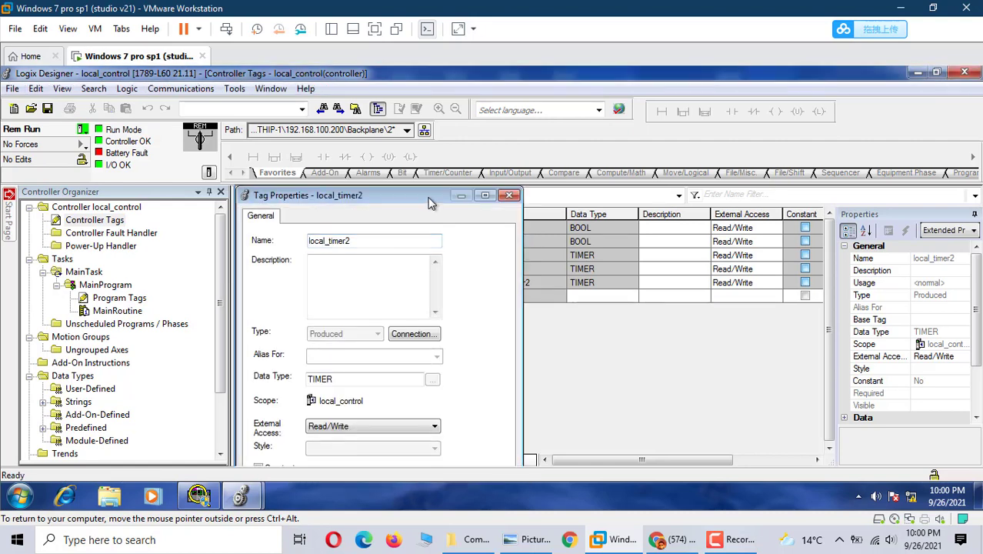
left_click_drag(428, 199, 499, 133)
left_click(486, 264)
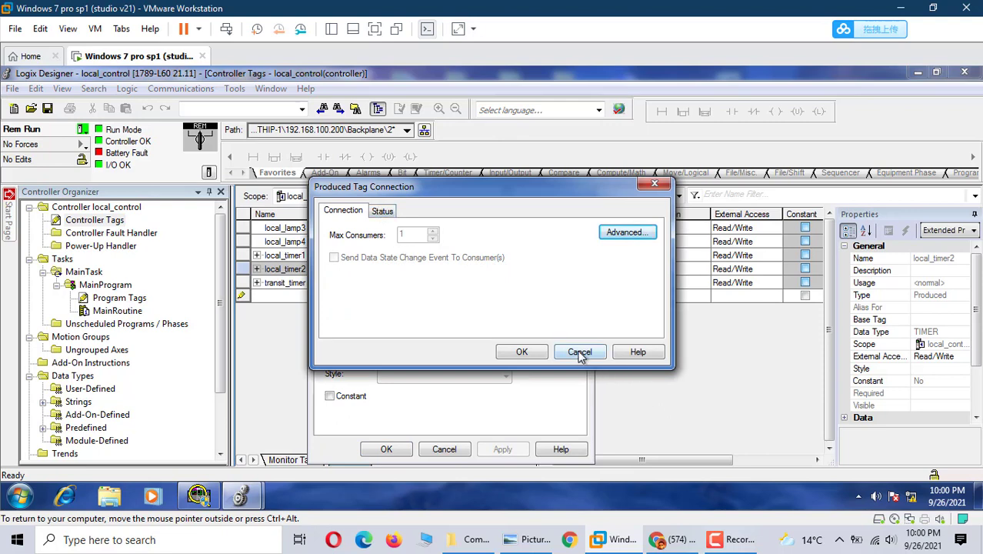
left_click(579, 352)
left_click(388, 449)
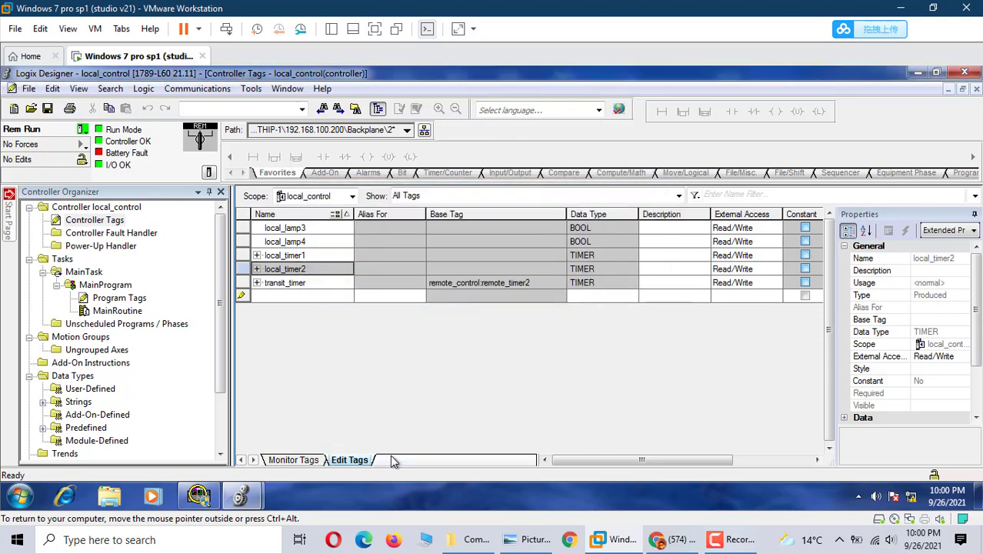
Switch to the remote_control project, open its Controller Tags and select the remote_timer2 tag for inspection
mouse_move(241, 496)
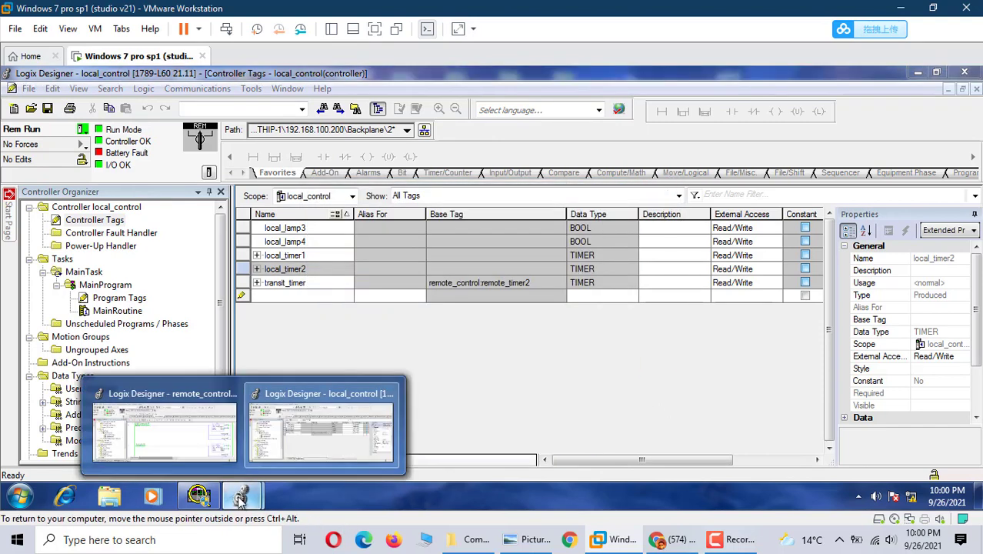
left_click(461, 373)
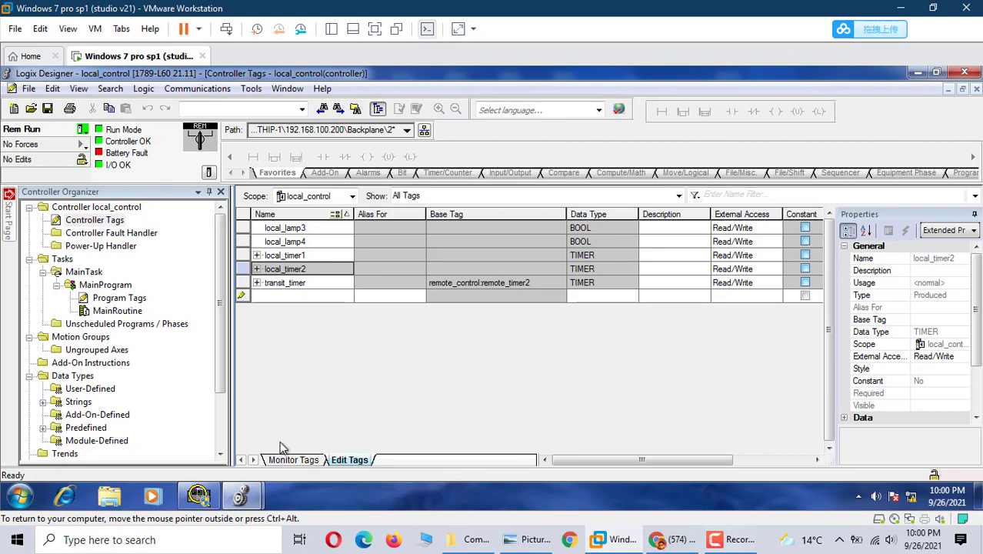
mouse_move(246, 476)
left_click(203, 441)
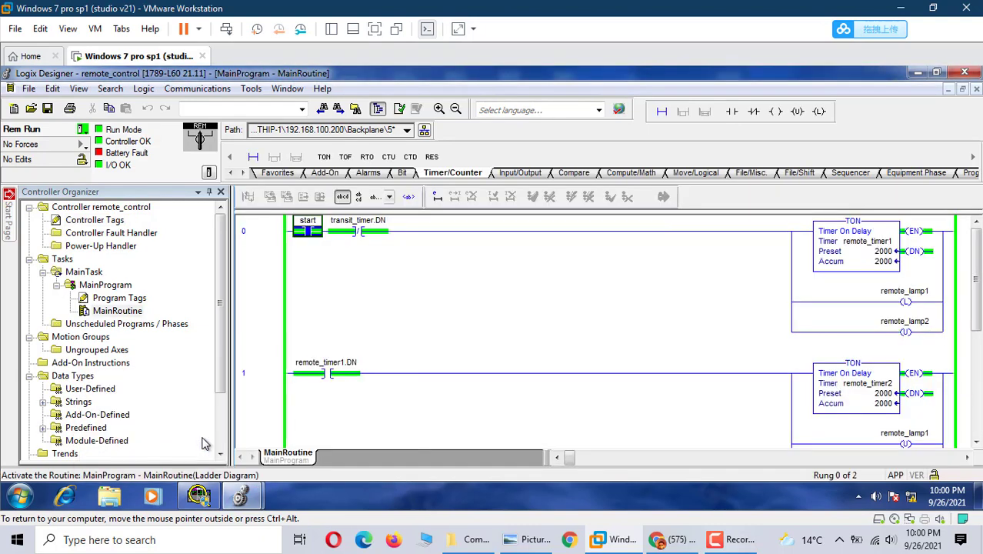
double_click(100, 220)
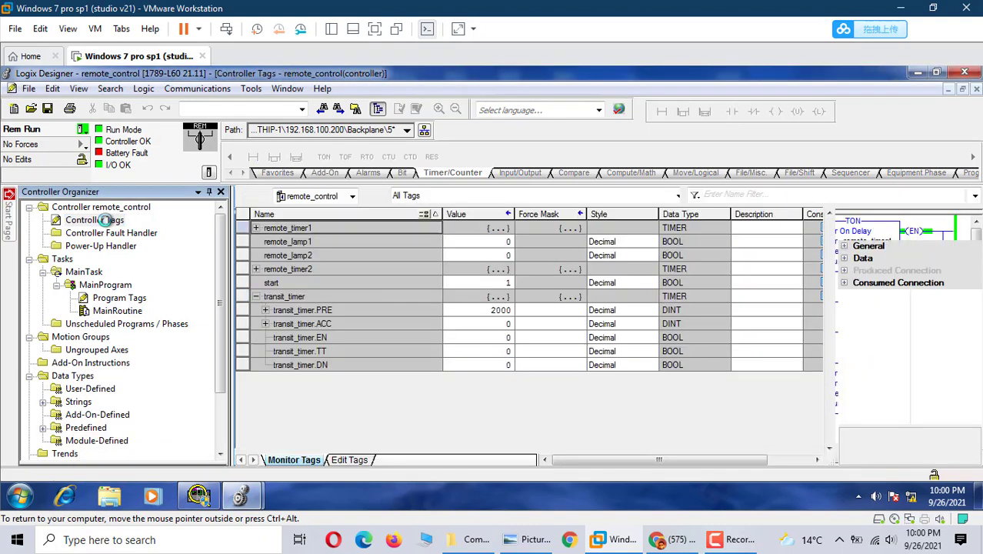
left_click(310, 269)
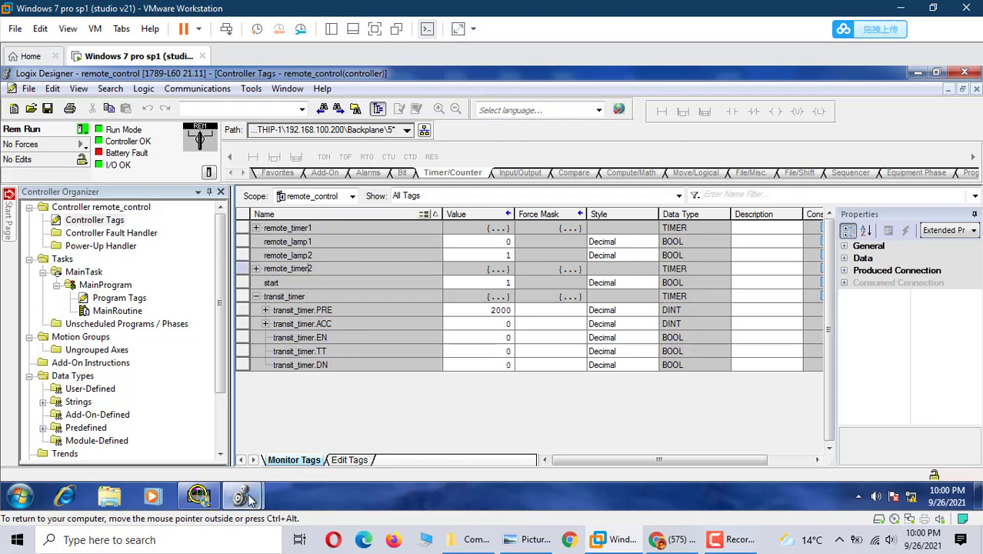
Return to the local_control project and open its MainRoutine to monitor the transit_timer.DN contact in rung 0
mouse_move(240, 496)
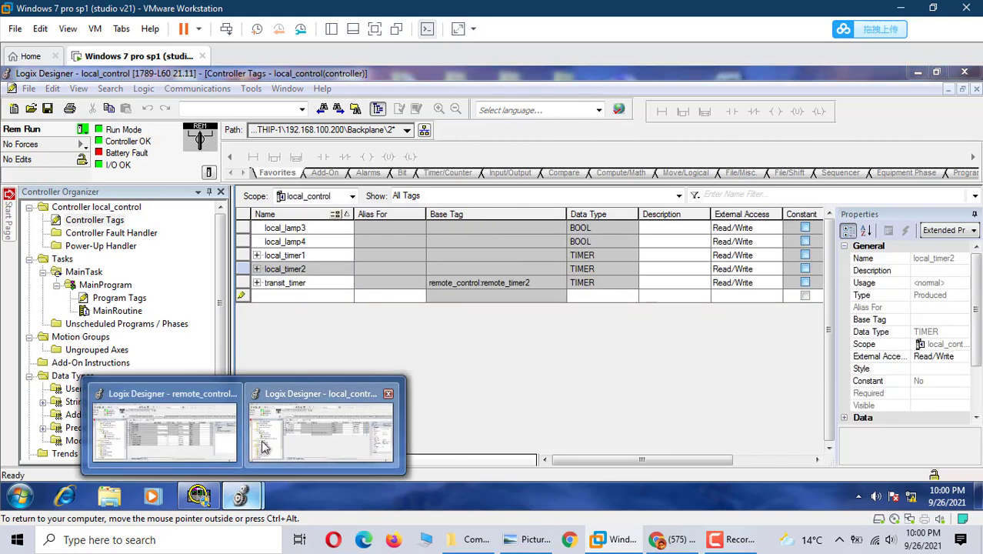
left_click(250, 449)
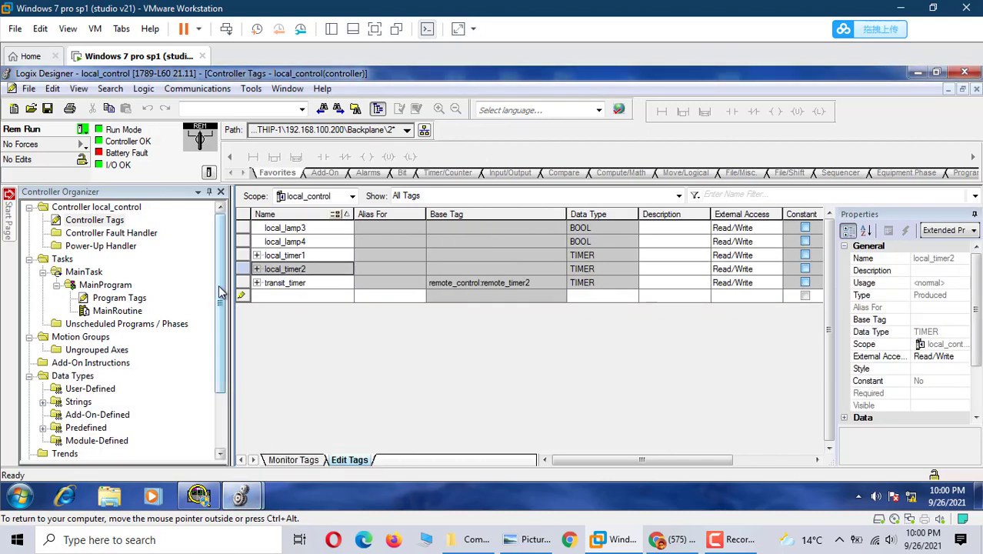
scroll(221, 292, "down", 1)
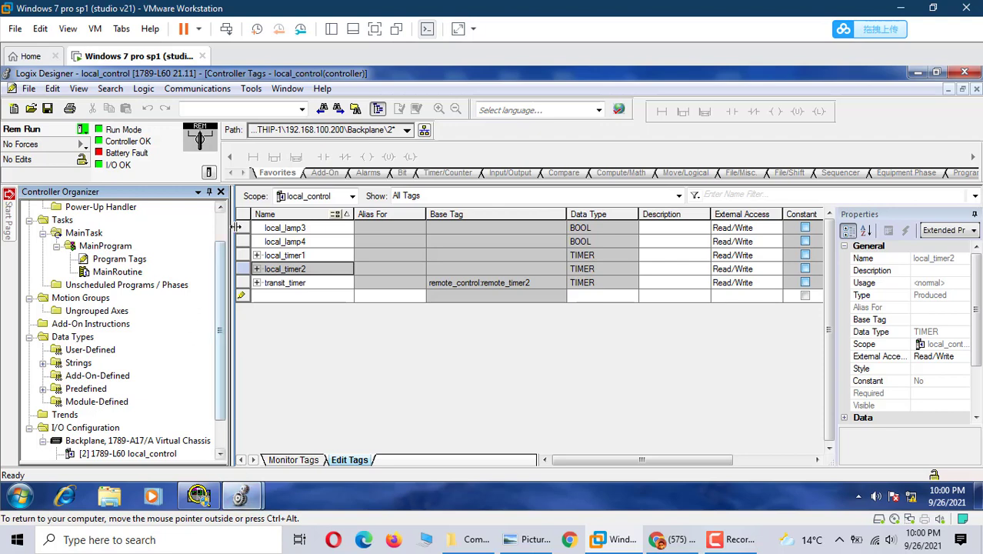
scroll(192, 227, "up", 1)
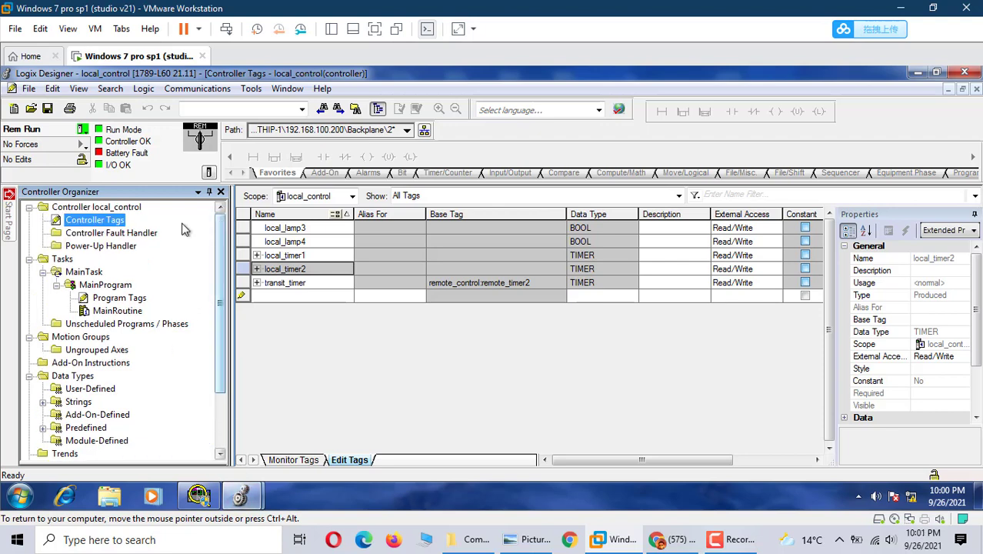
double_click(115, 310)
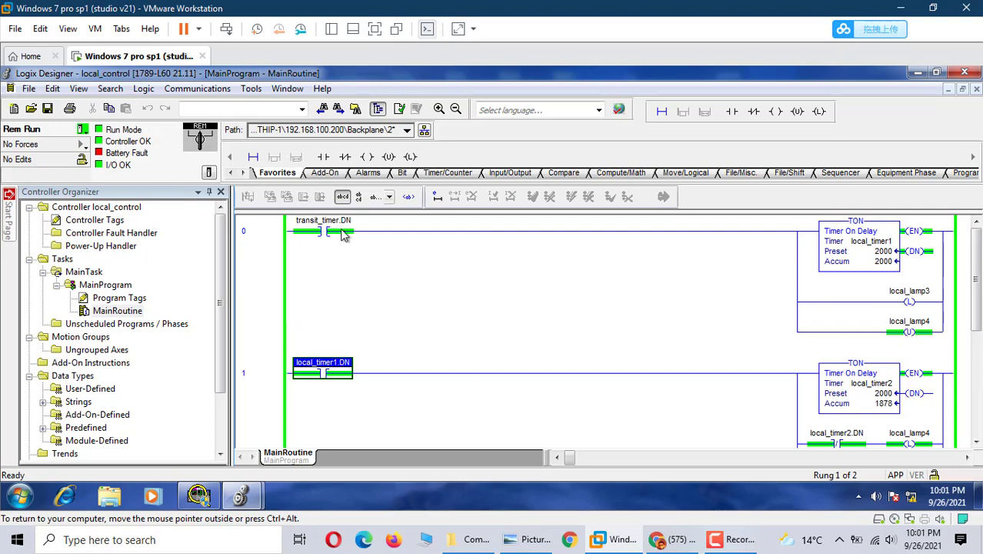
Inspect the transit_timer.DN contact and monitor the timers and lamp coils across rungs 0 and 1 of the local_control MainRoutine
mouse_move(307, 229)
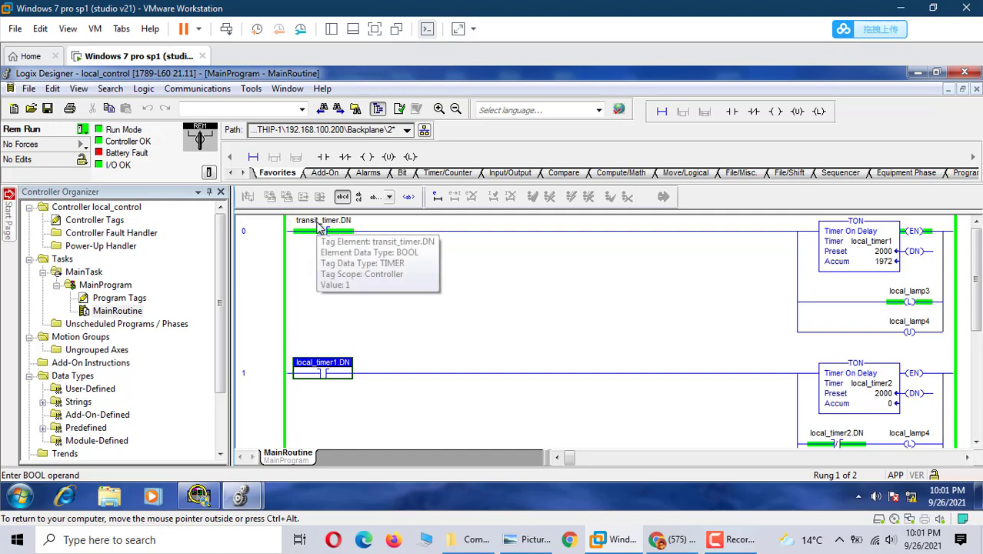
scroll(702, 370, "down", 2)
scroll(701, 370, "up", 2)
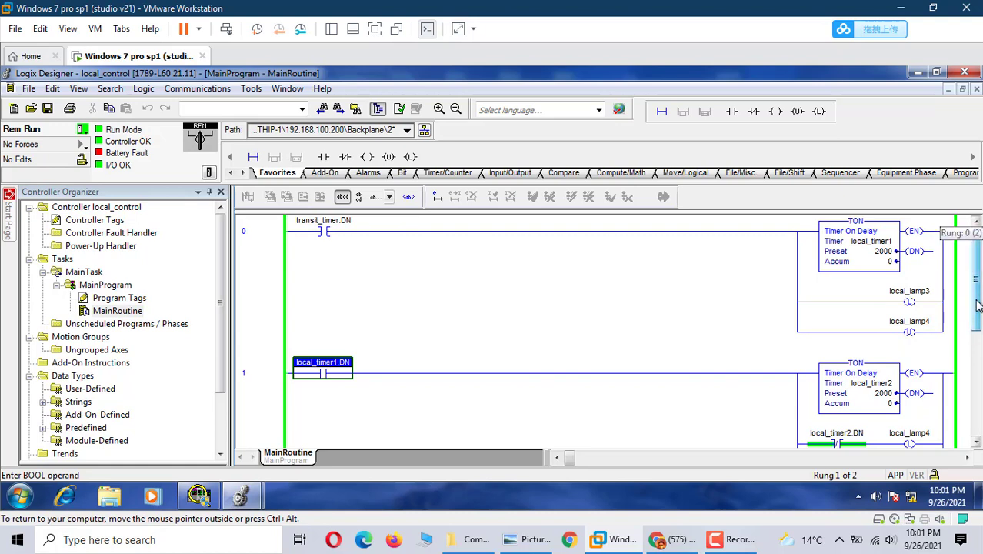
left_click_drag(976, 306, 977, 342)
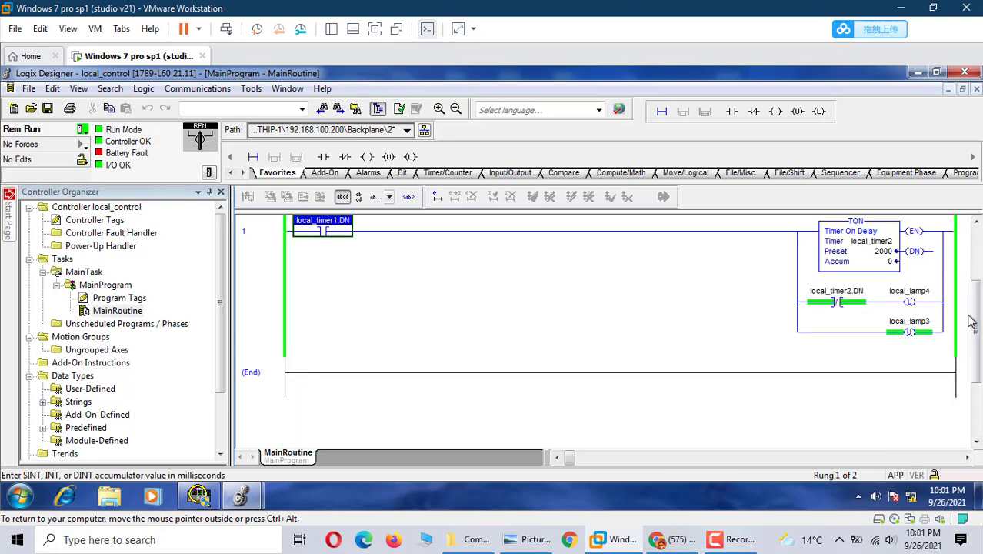
left_click_drag(977, 329, 975, 231)
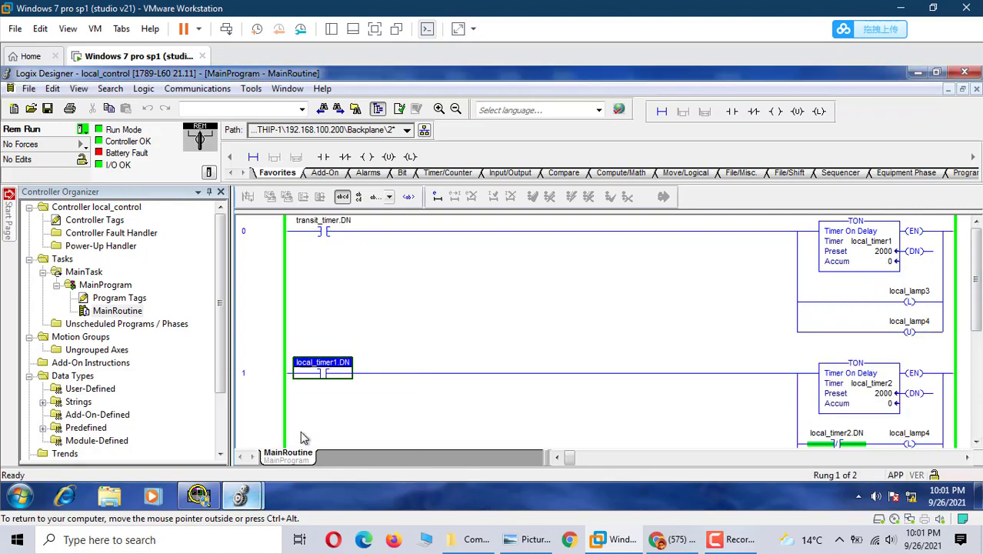
Switch to the remote_control project, open its MainRoutine and monitor the remote timers and lamps in rungs 0 and 1
left_click(217, 435)
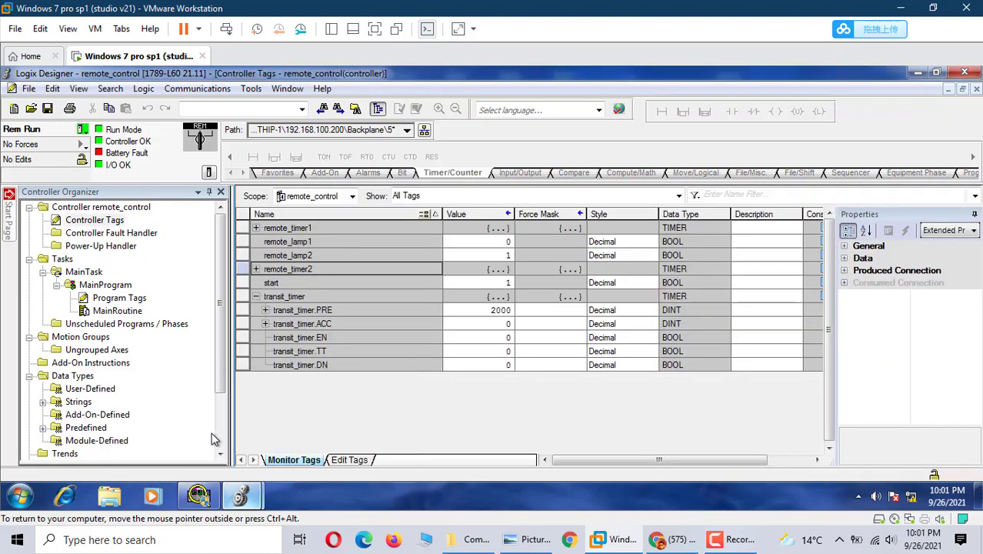
double_click(120, 312)
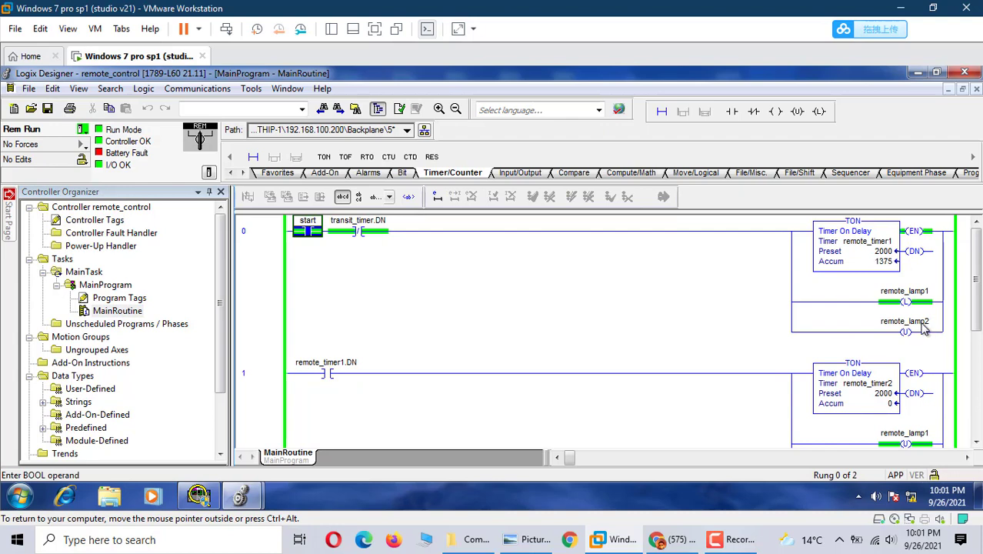
left_click(975, 443)
mouse_move(918, 292)
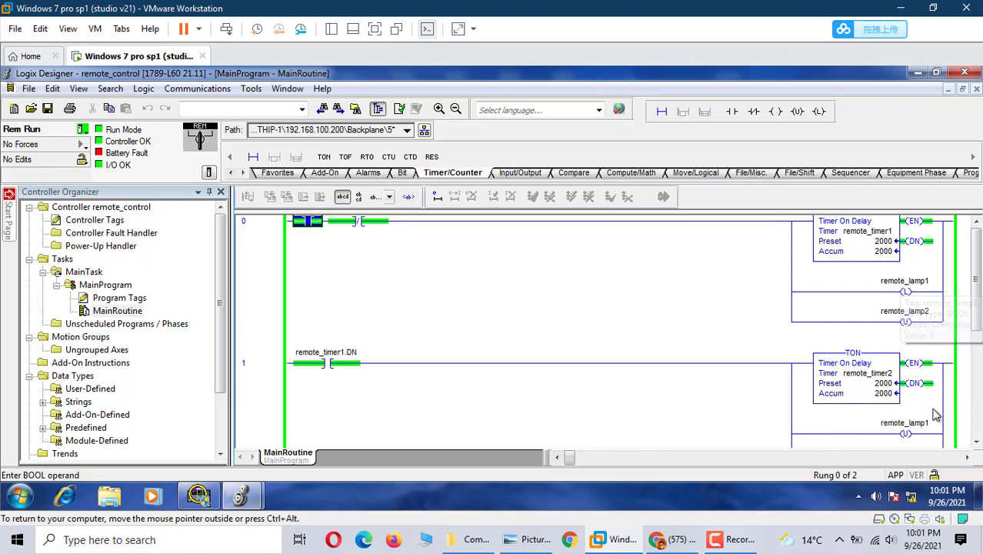
left_click(975, 443)
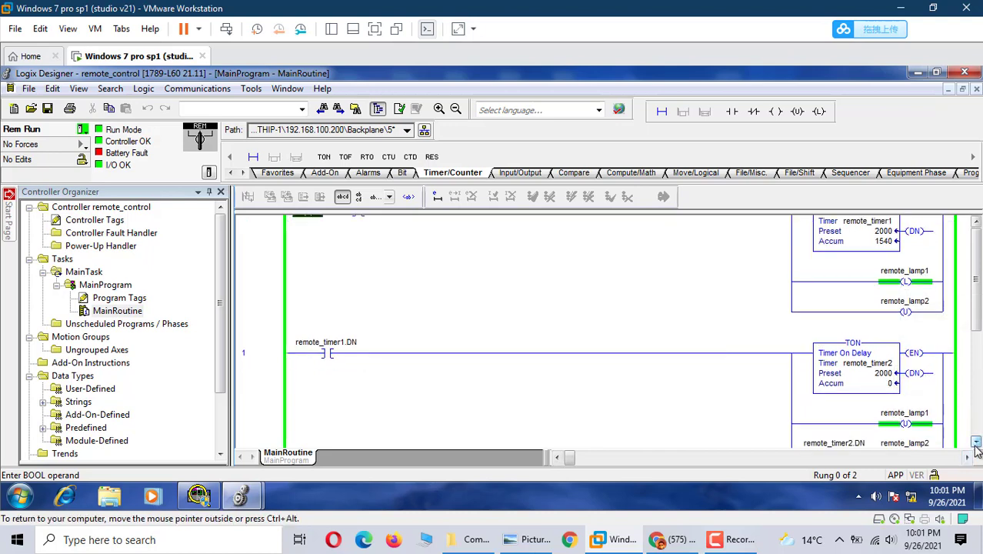
left_click(975, 443)
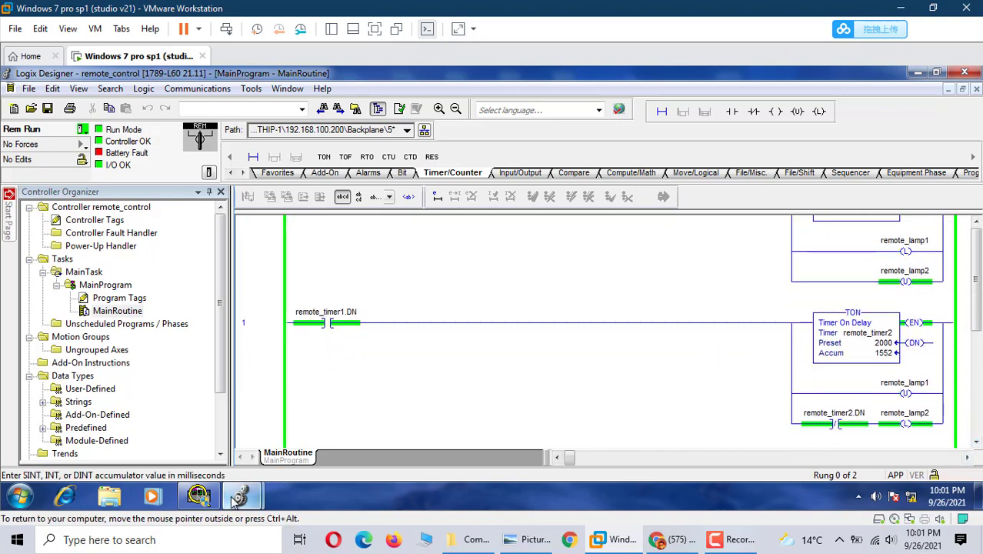
Return to the local_control MainRoutine and monitor local_timer1, local_timer2, local_lamp3 and local_lamp4 as the ladder runs
mouse_move(241, 496)
left_click(192, 451)
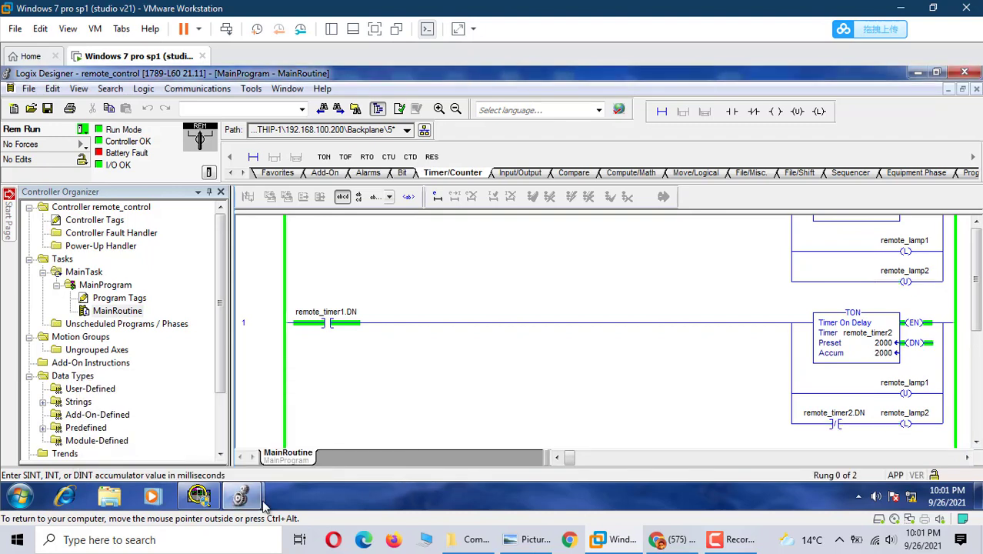
left_click(336, 447)
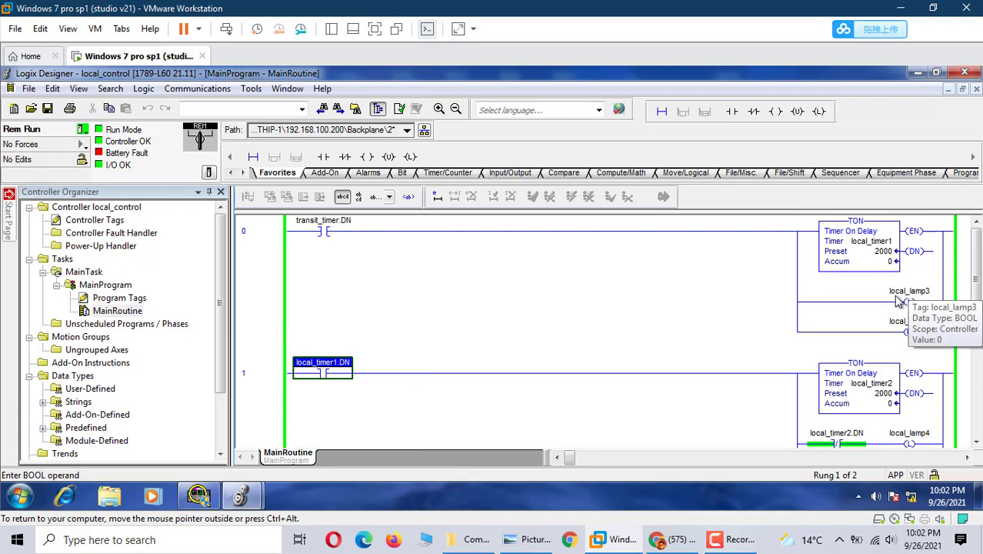
left_click(975, 443)
left_click(975, 444)
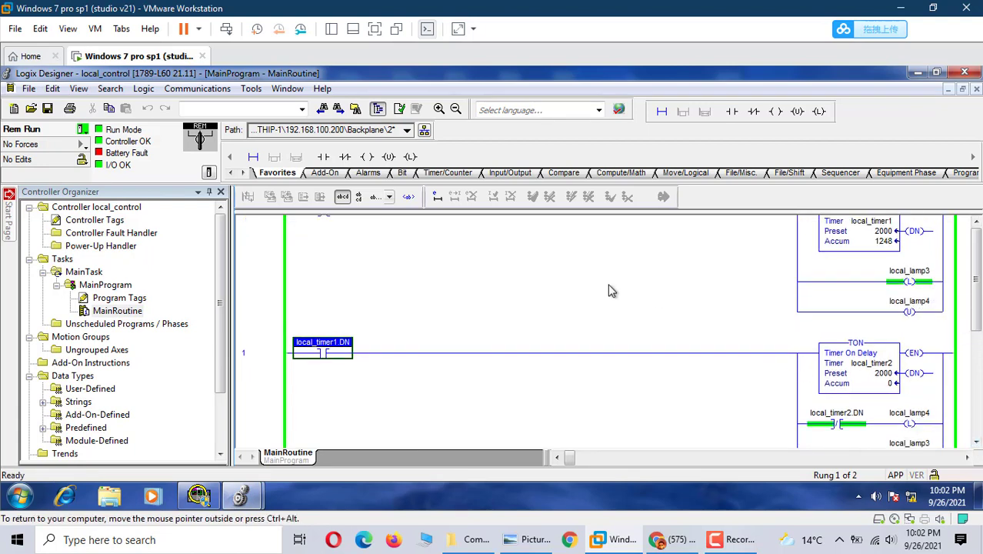
scroll(613, 292, "up", 1)
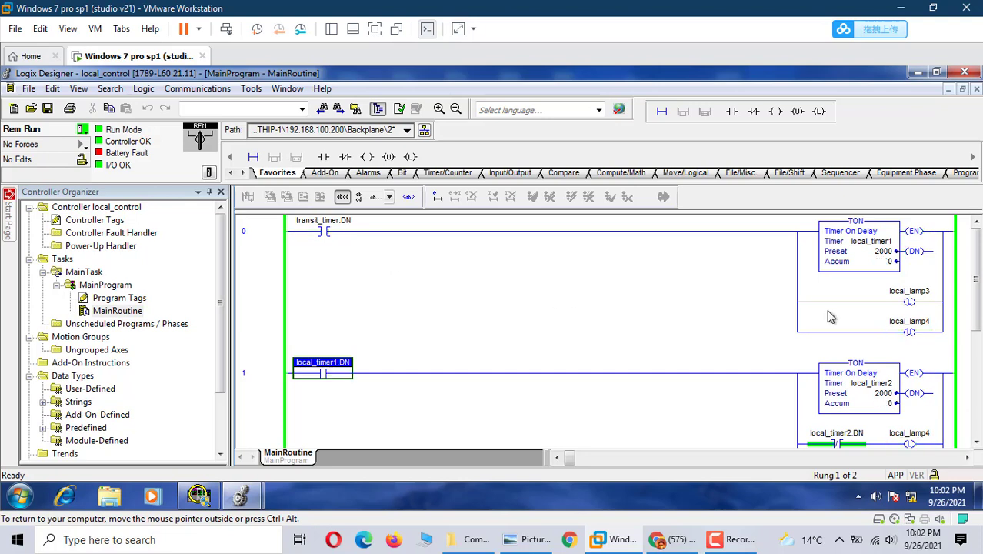
mouse_move(979, 254)
left_mouse_down()
mouse_move(979, 288)
mouse_move(980, 252)
left_mouse_up()
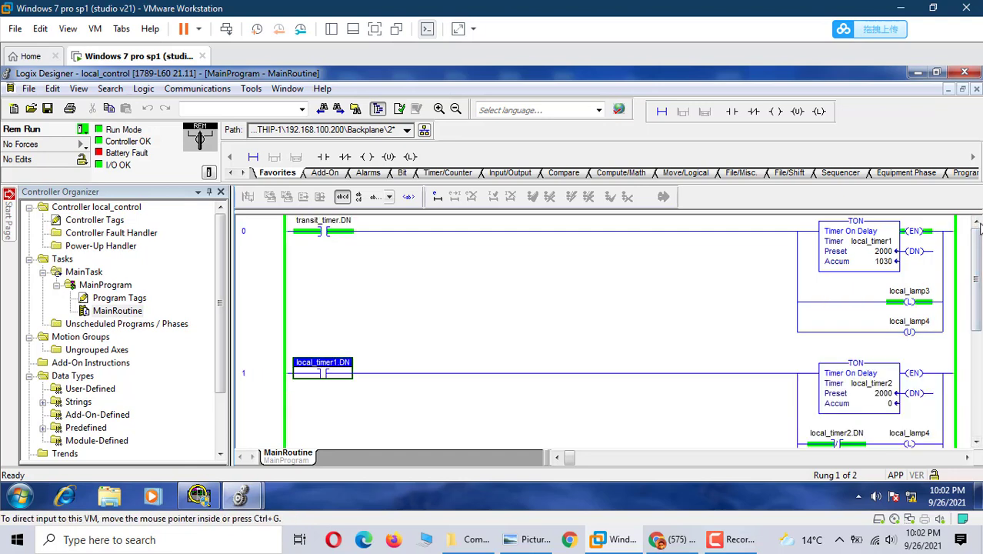